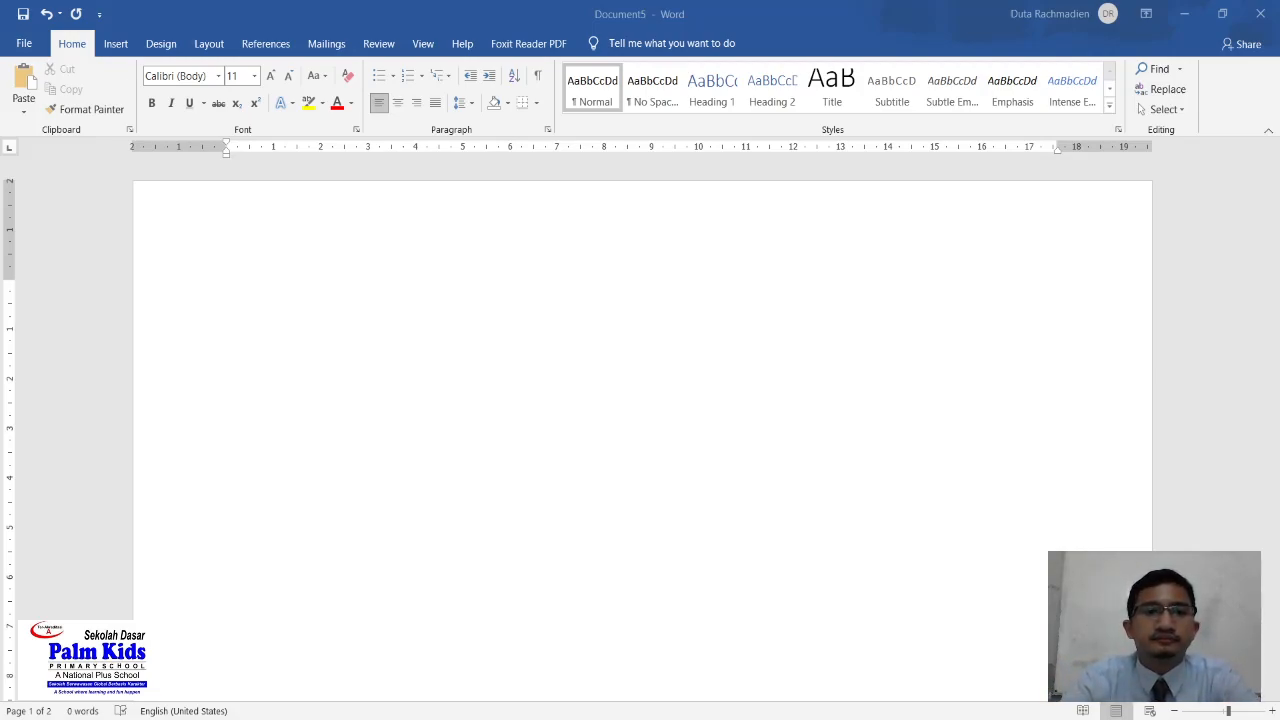
- Increase the font size to 28 for the start of the blank document
{"action": "left_click", "coordinate": [271, 77]}
{"action": "left_click", "coordinate": [271, 77]}
{"action": "left_click", "coordinate": [271, 77]}
{"action": "left_click", "coordinate": [271, 77]}
{"action": "left_click", "coordinate": [271, 77]}
{"action": "left_click", "coordinate": [271, 77]}
{"action": "left_click", "coordinate": [271, 77]}
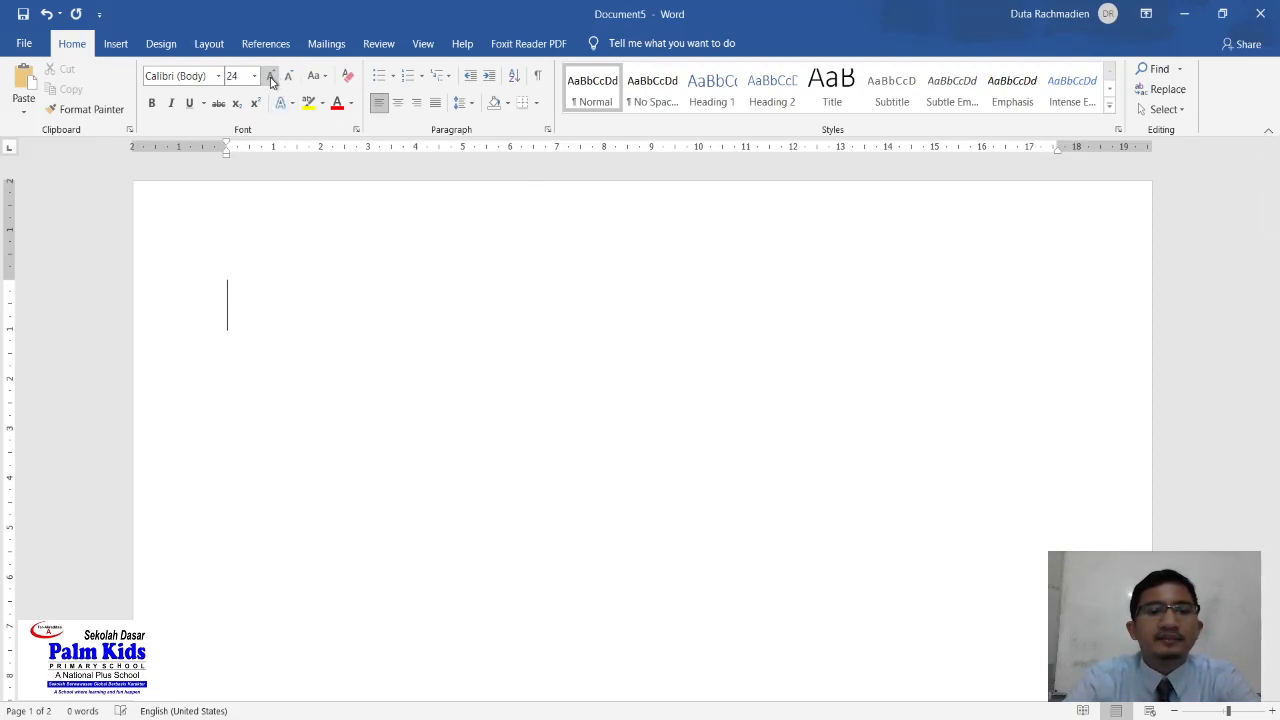
{"action": "left_click", "coordinate": [271, 77]}
{"action": "left_click", "coordinate": [270, 78]}
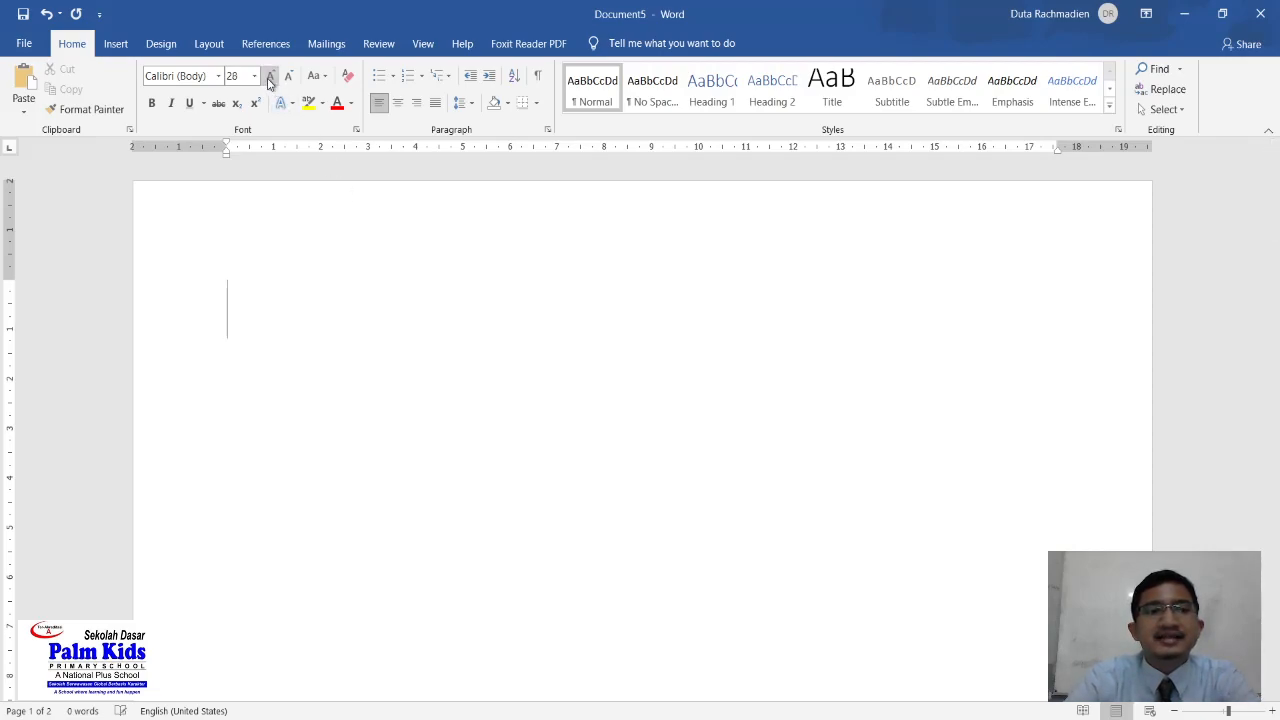
- Write the title DORAEMON DAN IKAN KOI and start a new line below it
{"action": "type", "text": "DOR"}
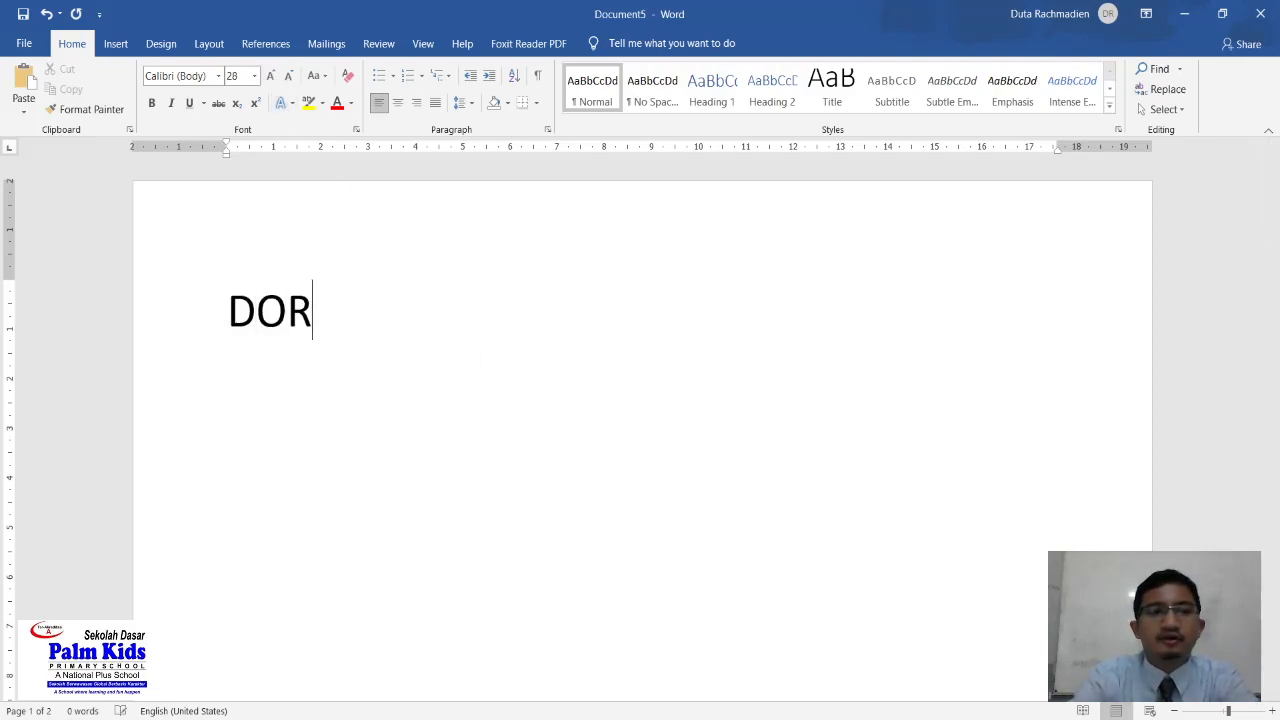
{"action": "type", "text": "AEMON DAN IKA"}
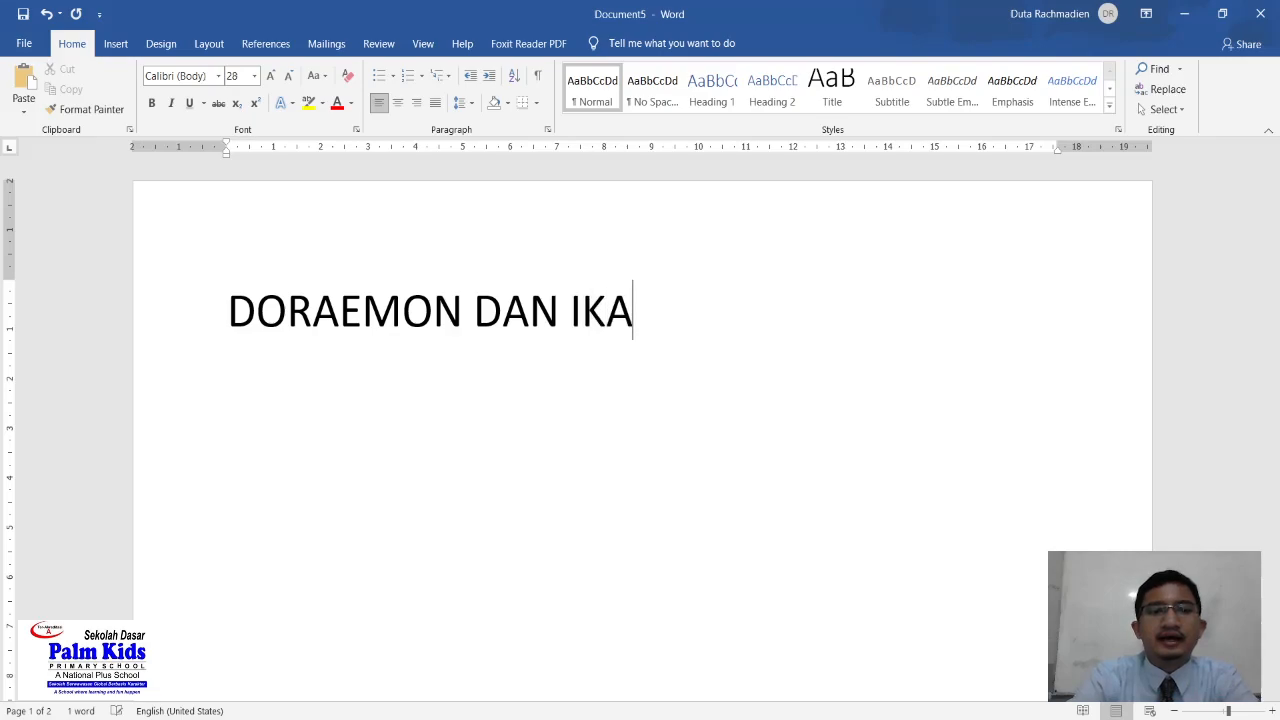
{"action": "type", "text": "N KOI"}
{"action": "key", "text": "Return"}
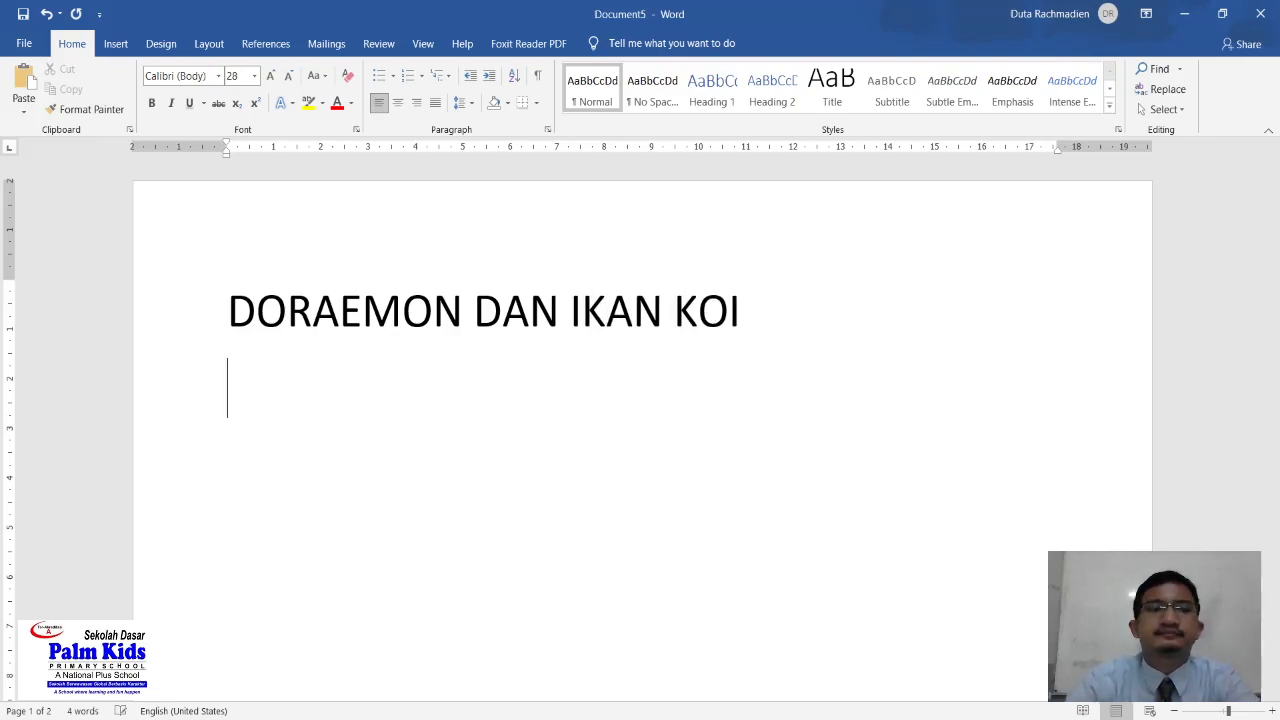
- Centre the title line on the page
{"action": "key", "text": "alt+Tab"}
{"action": "key", "text": "alt+Tab"}
{"action": "left_click", "coordinate": [473, 311]}
{"action": "left_click", "coordinate": [398, 103]}
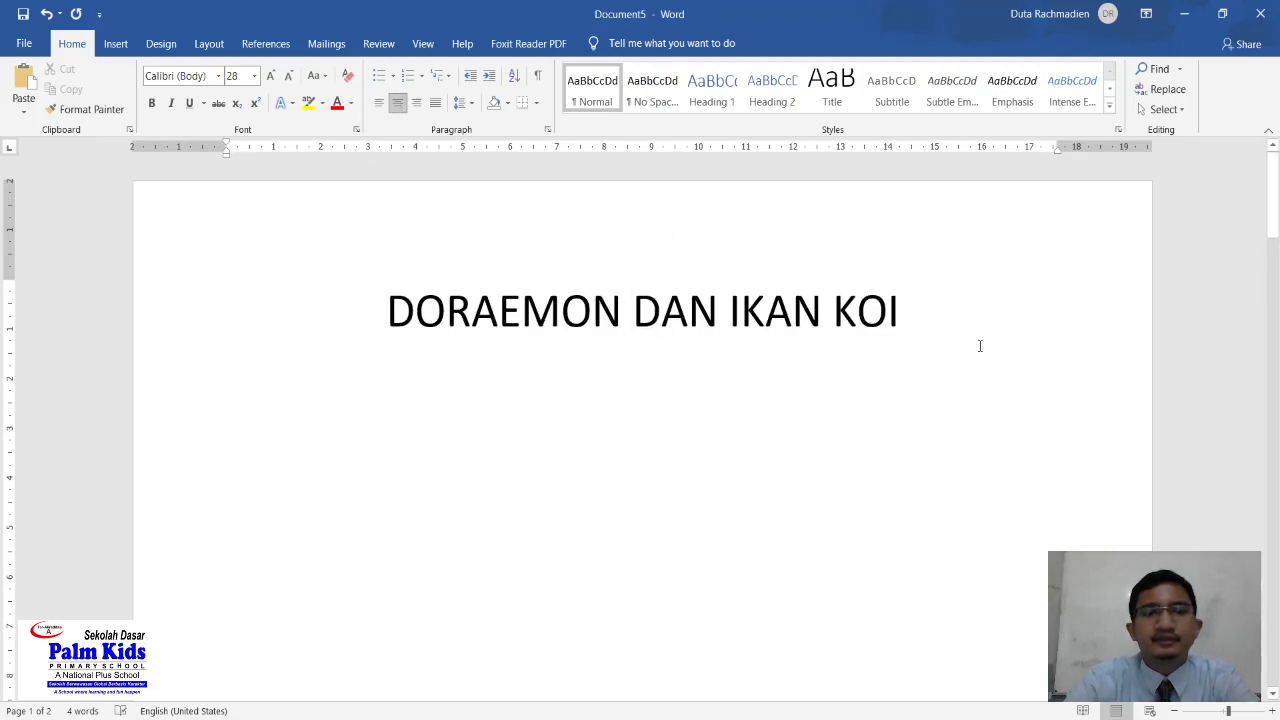
- Format the whole title as bold and underlined, without italics
{"action": "left_click", "coordinate": [320, 330]}
{"action": "key", "text": "ctrl+b"}
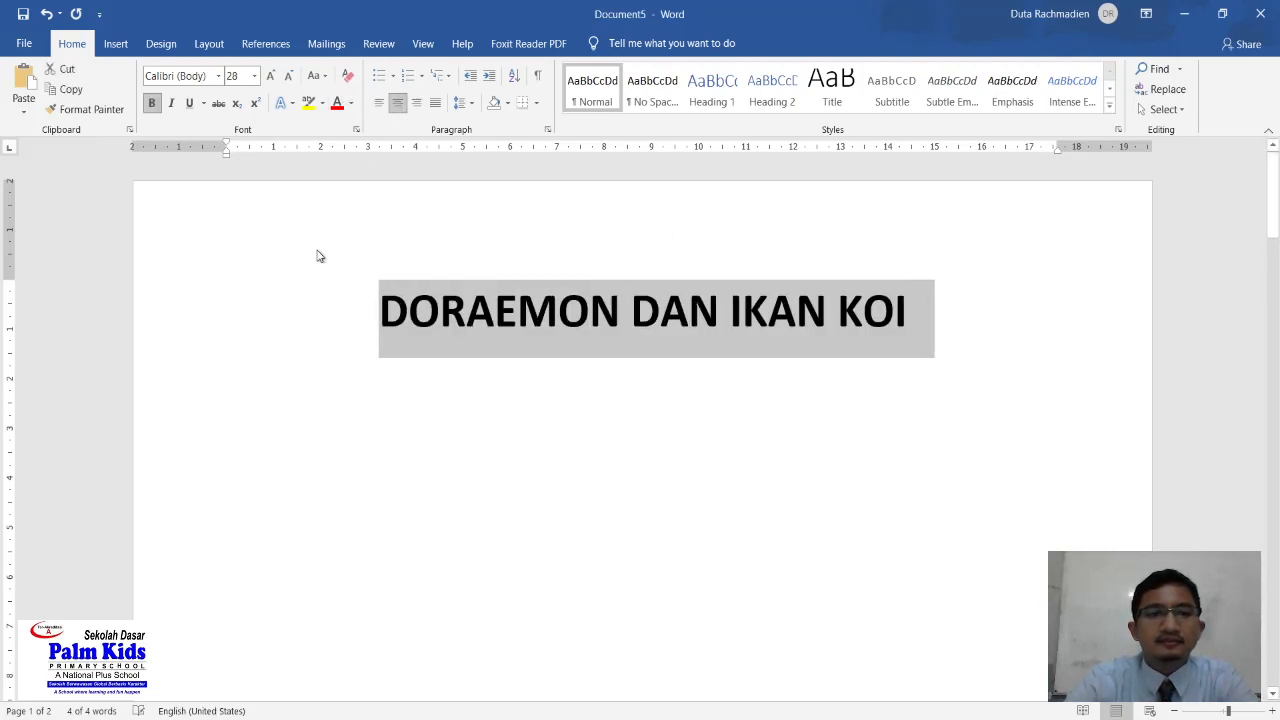
{"action": "left_click", "coordinate": [153, 106]}
{"action": "left_click", "coordinate": [171, 106]}
{"action": "left_click", "coordinate": [187, 107]}
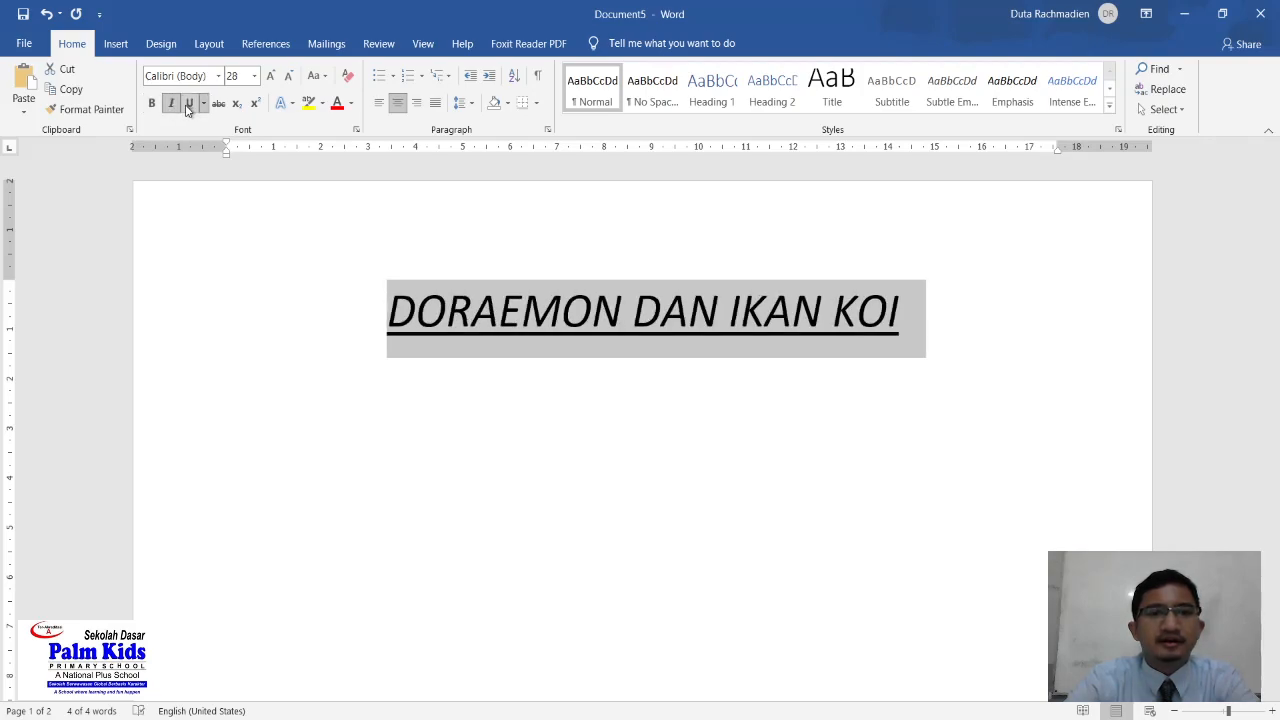
{"action": "left_click", "coordinate": [171, 102]}
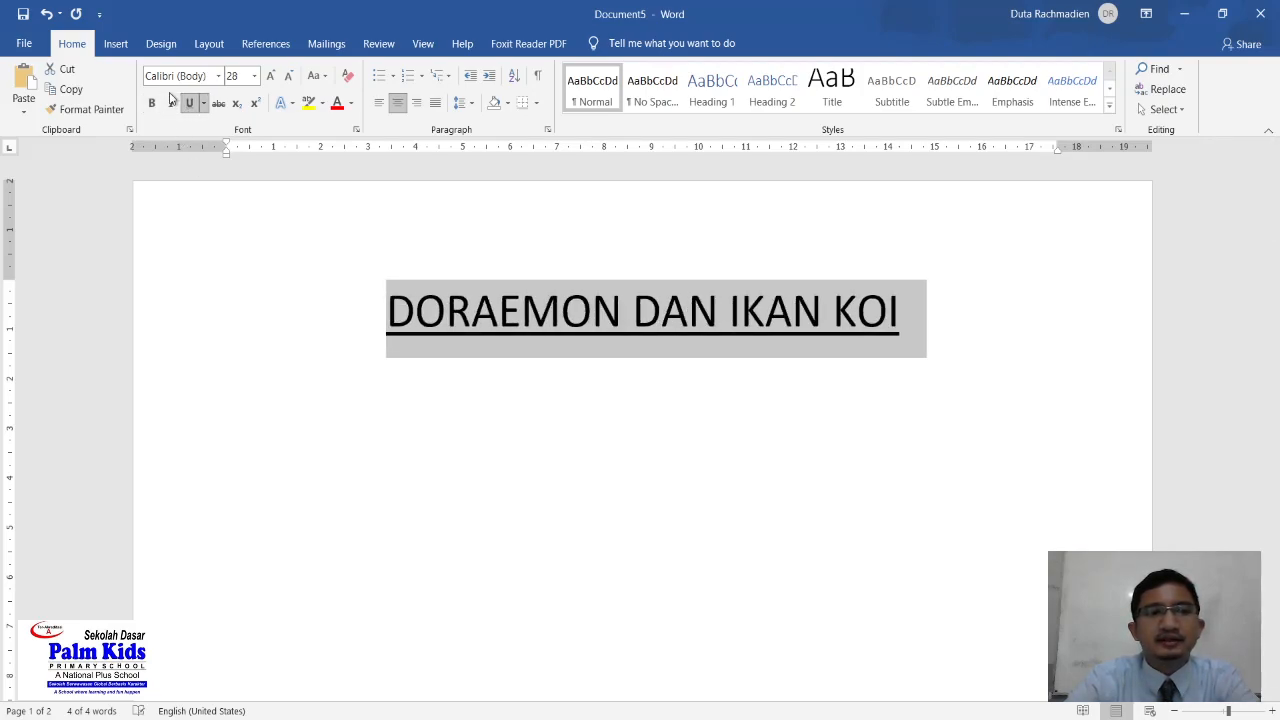
{"action": "left_click", "coordinate": [151, 106]}
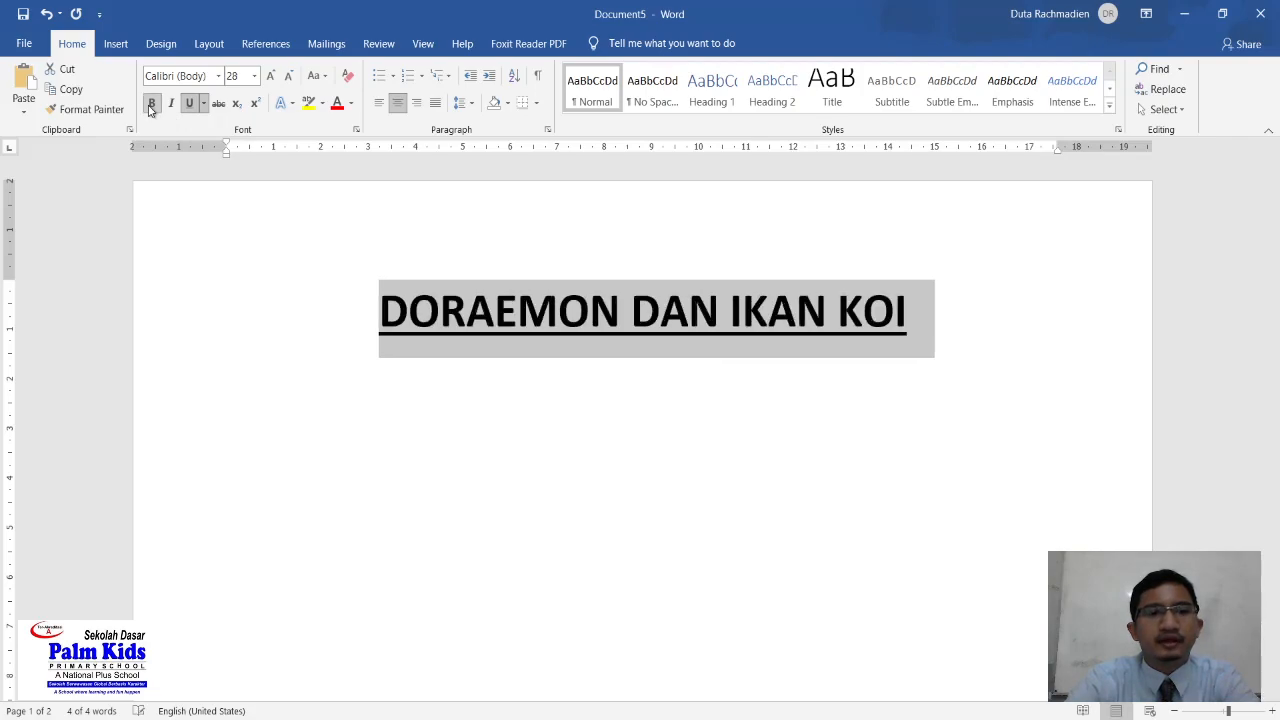
- Change the title's font to Bowlby One SC and add an empty line after it
{"action": "left_click", "coordinate": [217, 80]}
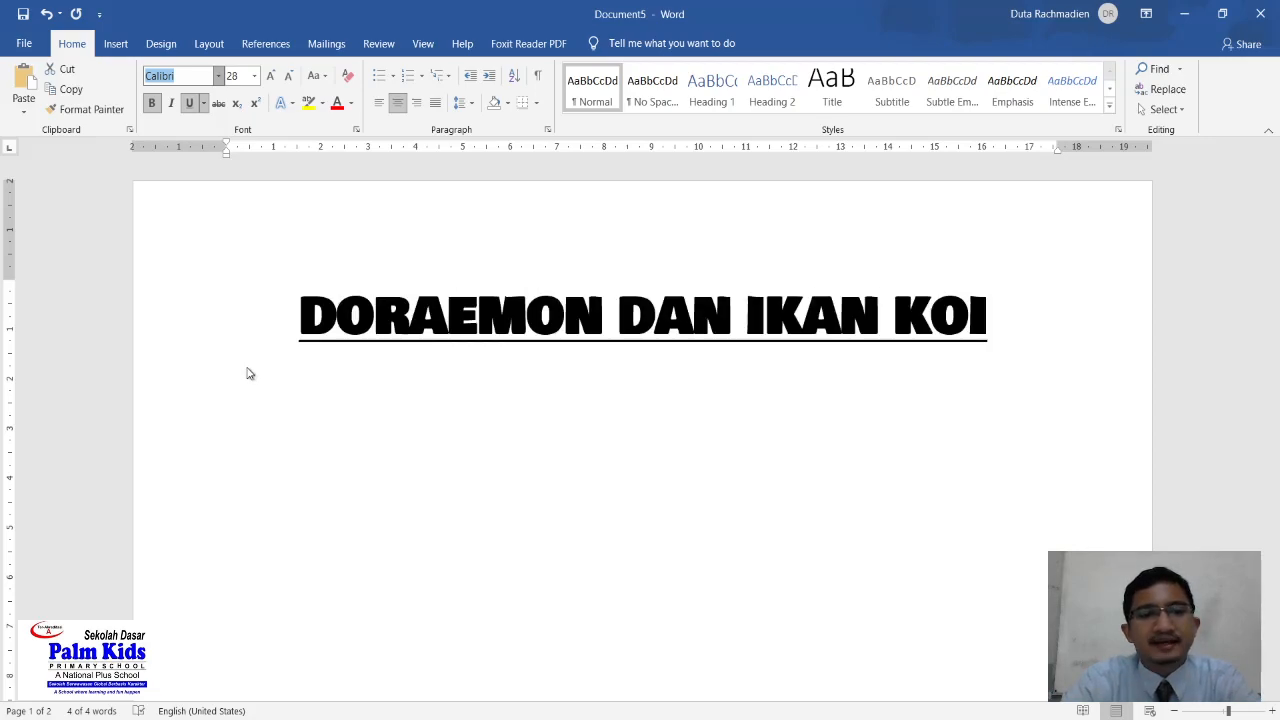
{"action": "left_click", "coordinate": [250, 373]}
{"action": "left_click", "coordinate": [648, 371]}
{"action": "left_click", "coordinate": [983, 316]}
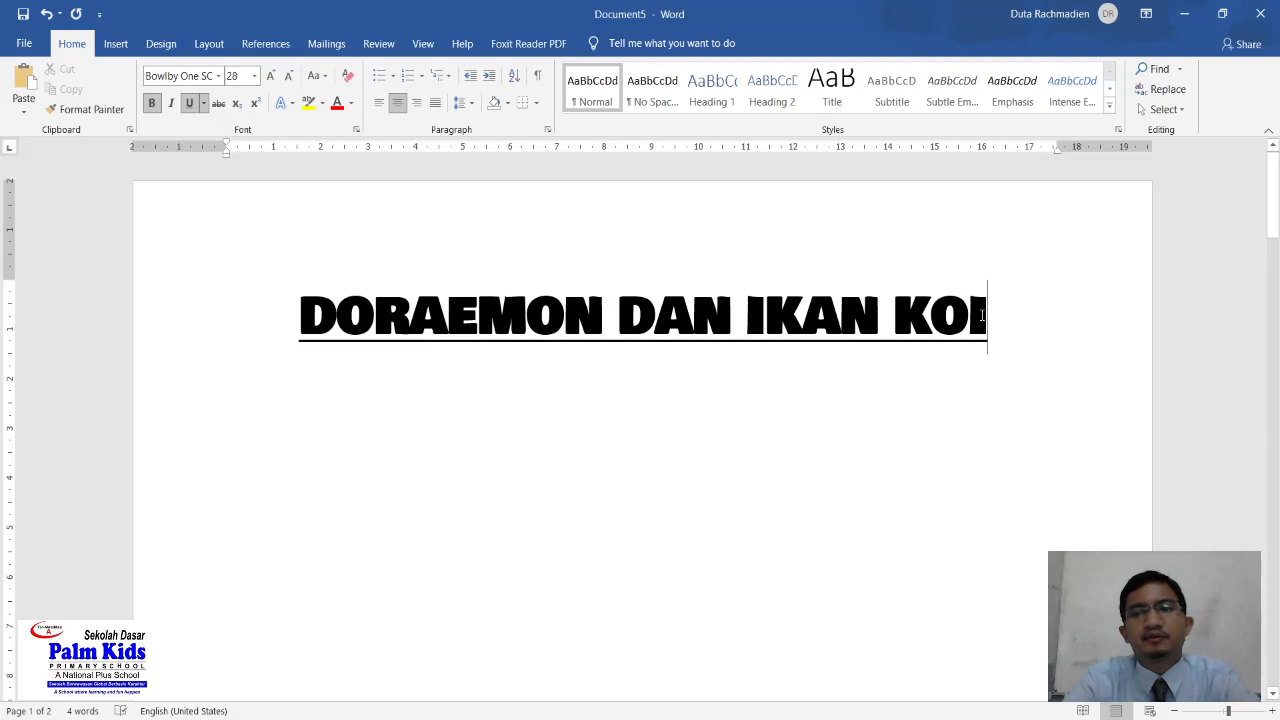
{"action": "key", "text": "Return"}
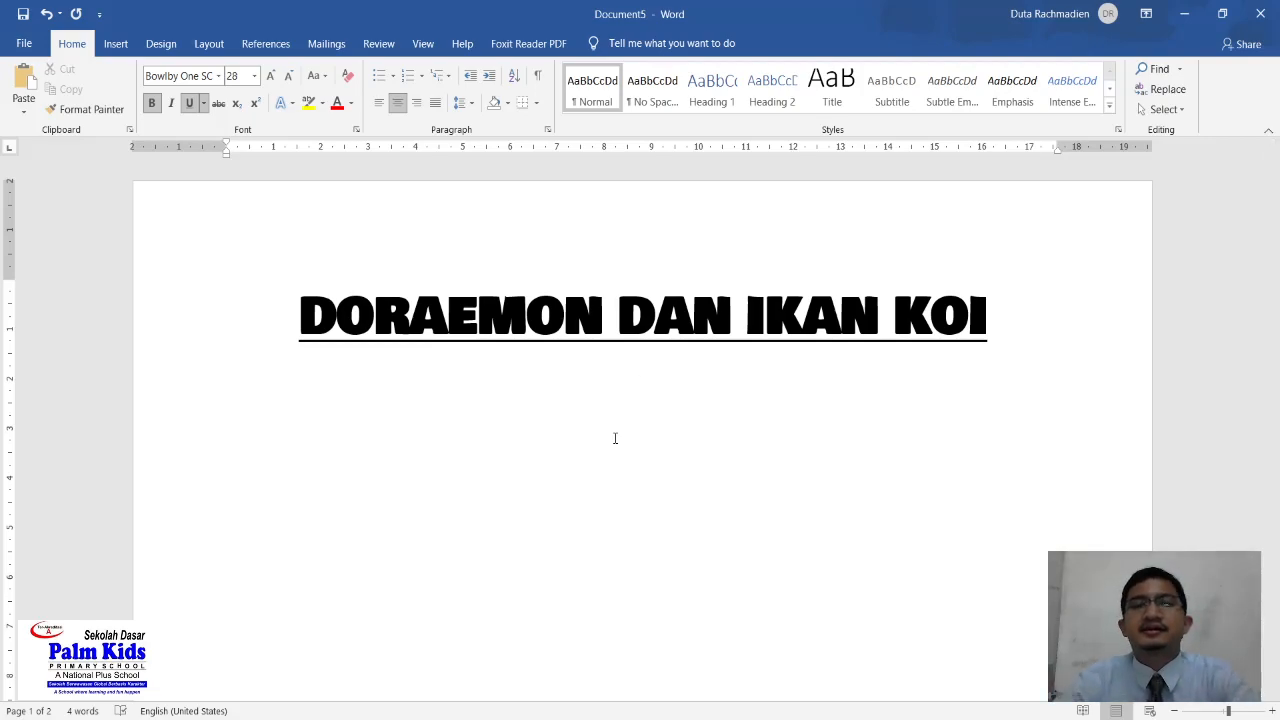
- Insert a table with two columns and four rows below the title
{"action": "scroll", "coordinate": [576, 312], "scroll_direction": "down", "scroll_amount": 3}
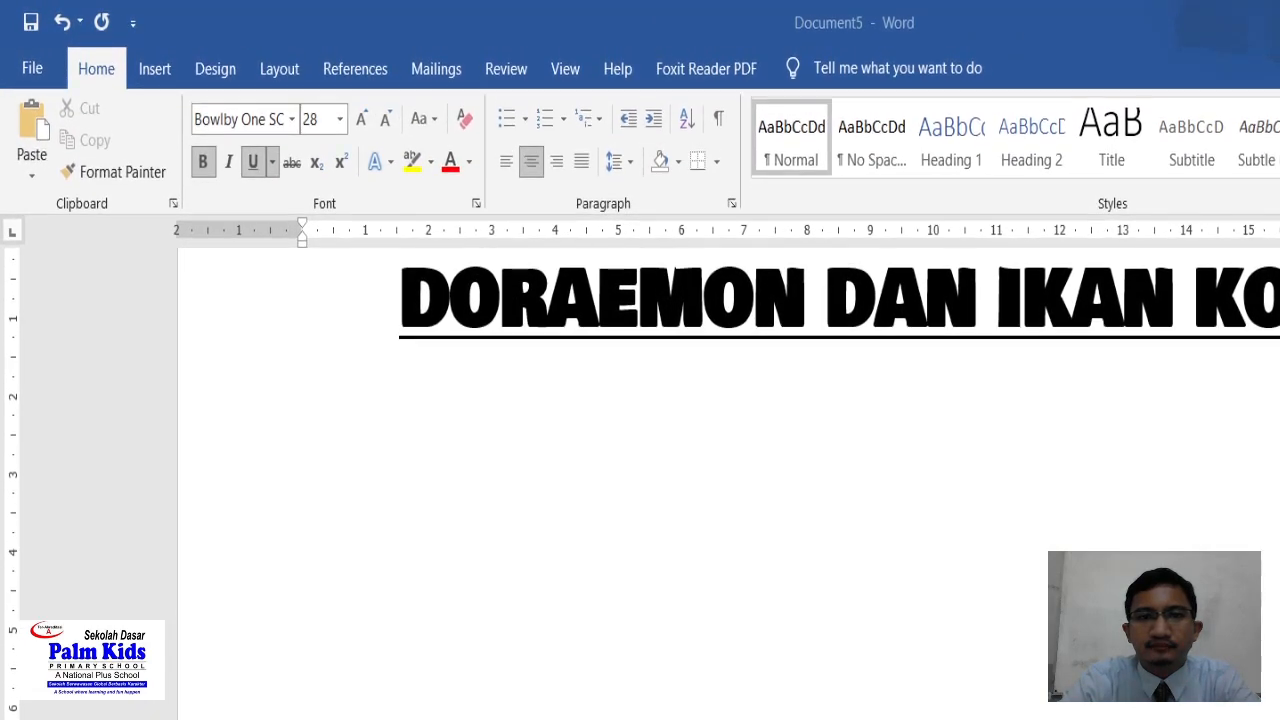
{"action": "left_click", "coordinate": [162, 70]}
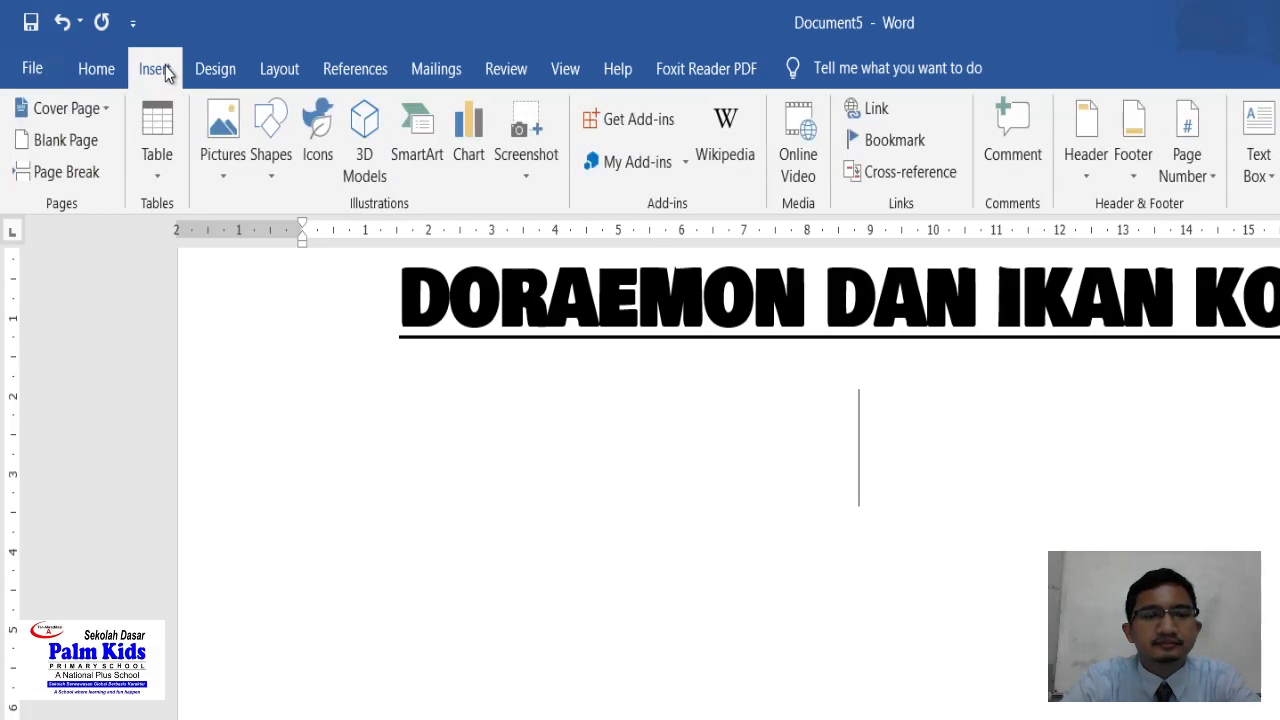
{"action": "left_click", "coordinate": [155, 122]}
{"action": "left_click", "coordinate": [148, 255]}
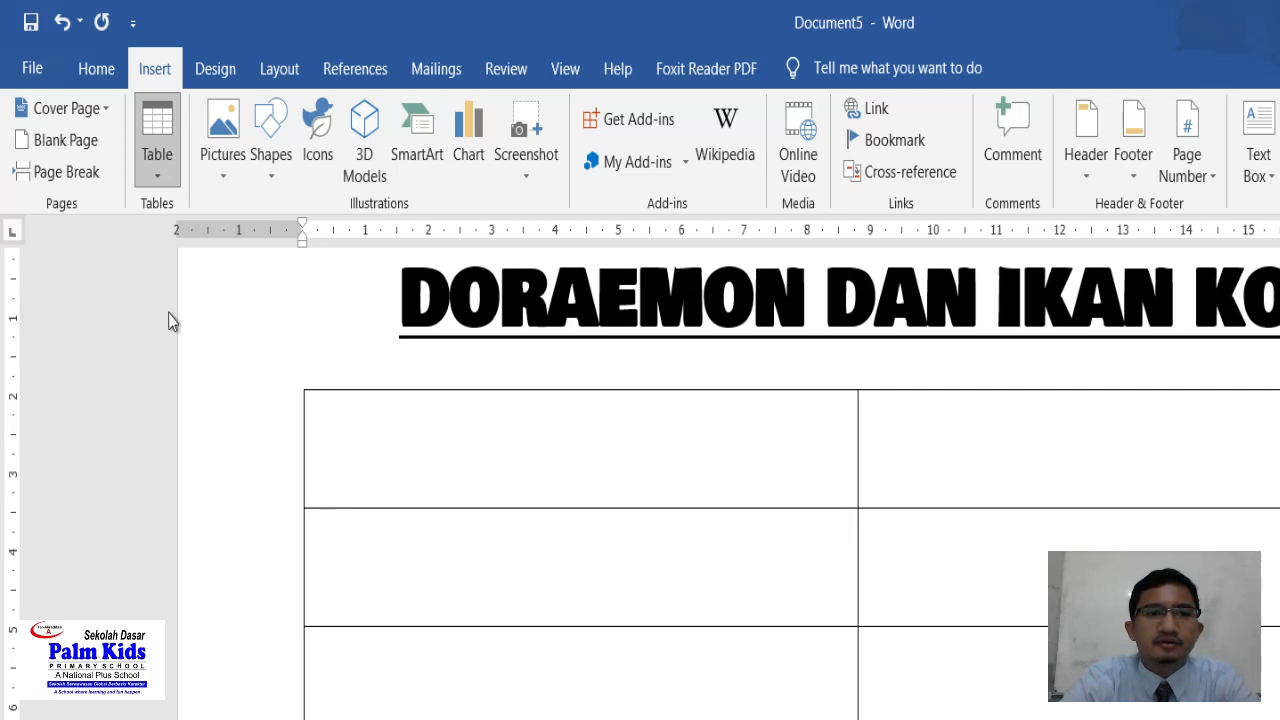
{"action": "left_click", "coordinate": [168, 313]}
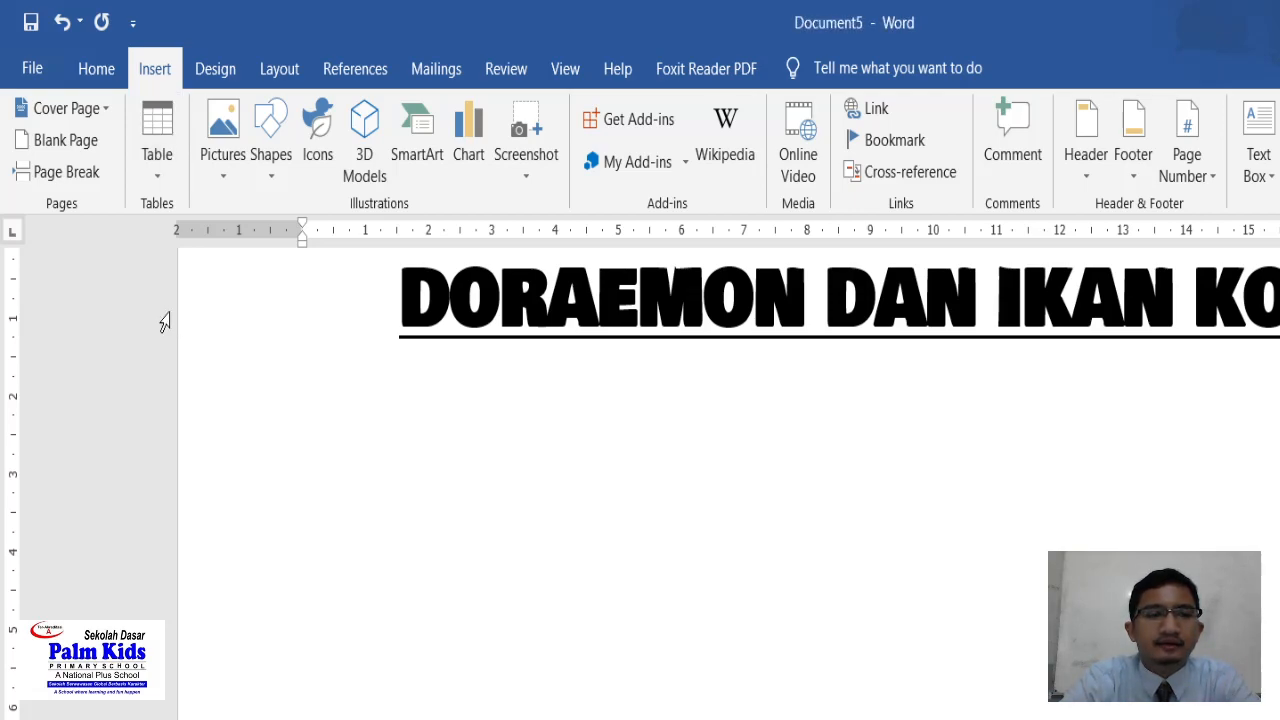
{"action": "left_click", "coordinate": [160, 172]}
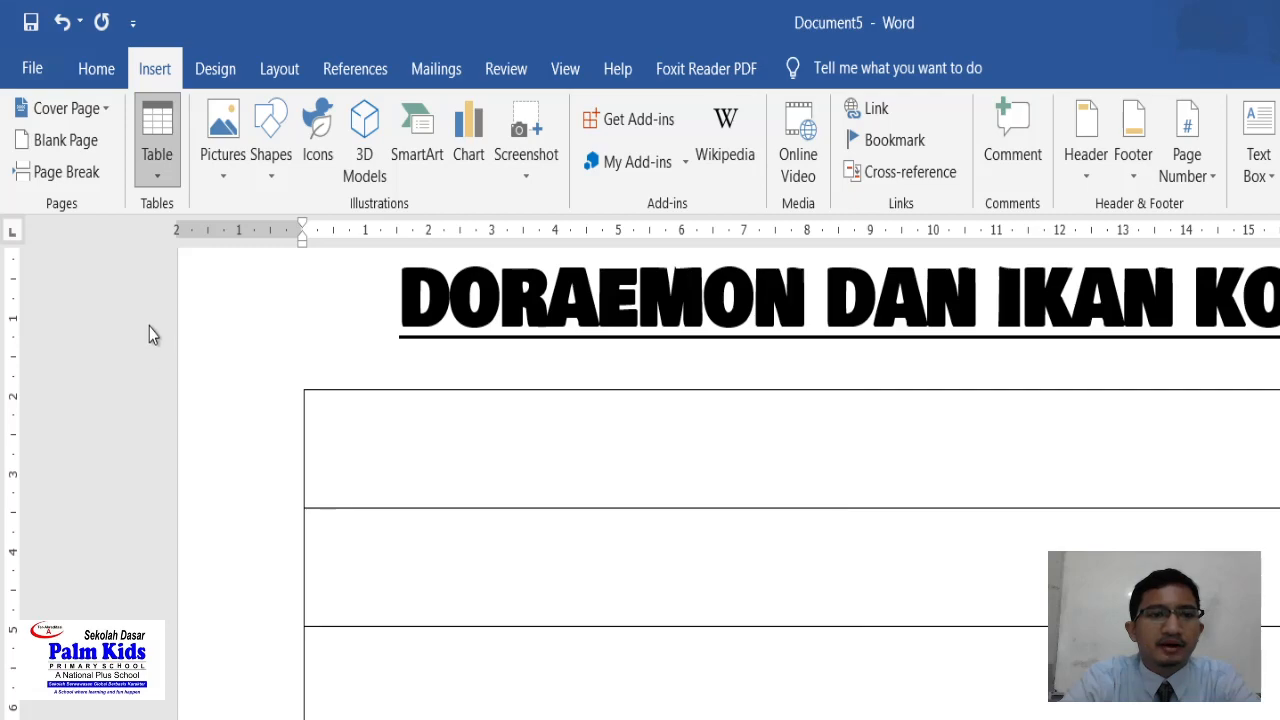
{"action": "left_click", "coordinate": [165, 314]}
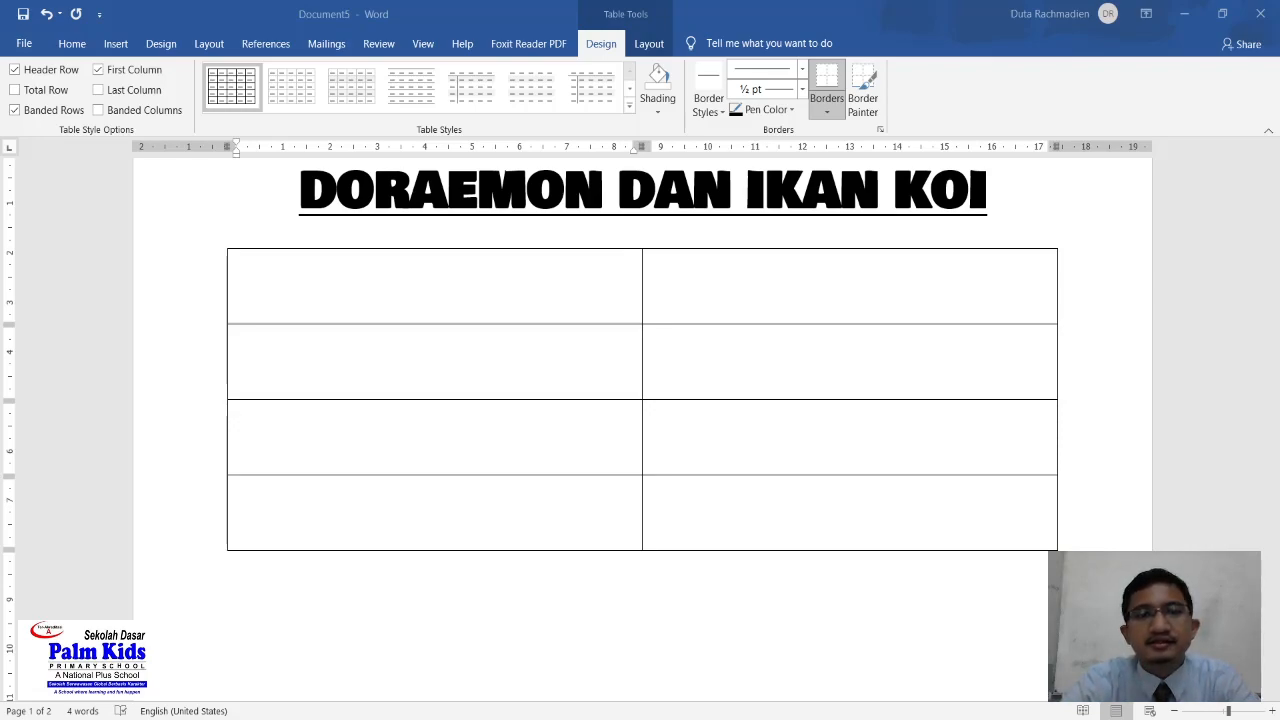
- Cut the first picture on page 2, the large red koi above the children
{"action": "scroll", "coordinate": [558, 255], "scroll_direction": "down", "scroll_amount": 5}
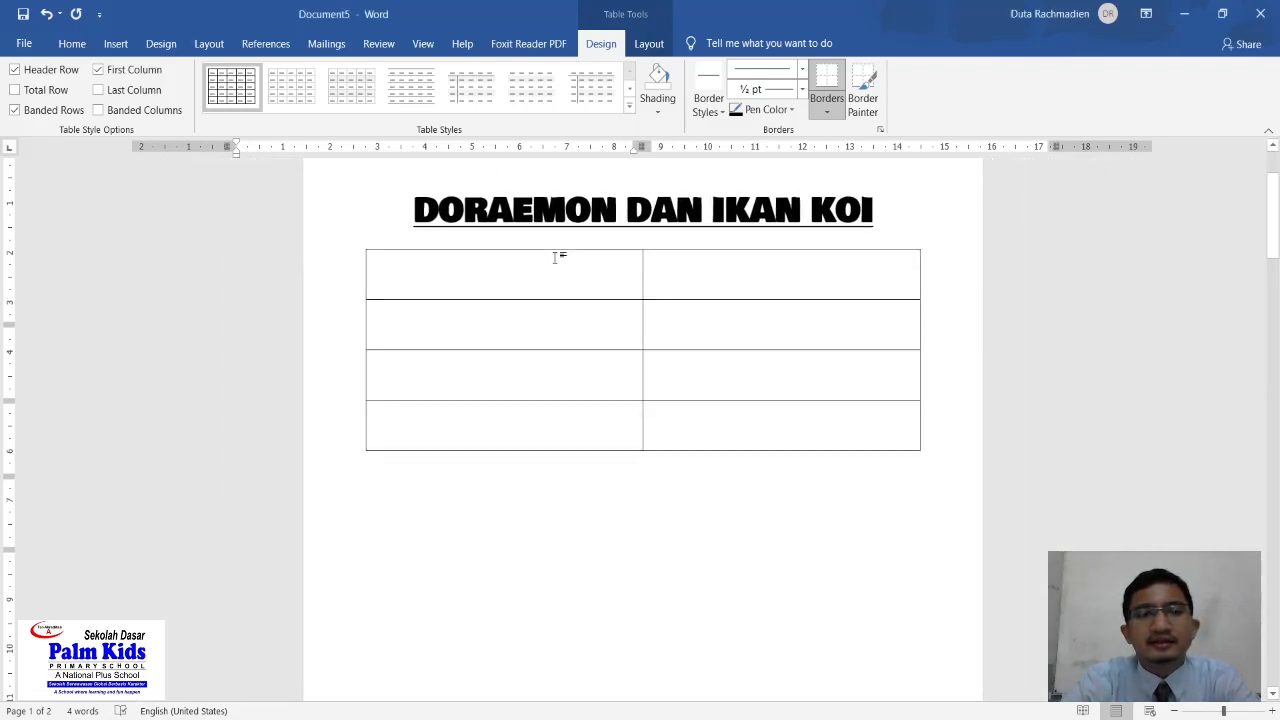
{"action": "scroll", "coordinate": [555, 257], "scroll_direction": "down", "scroll_amount": 10}
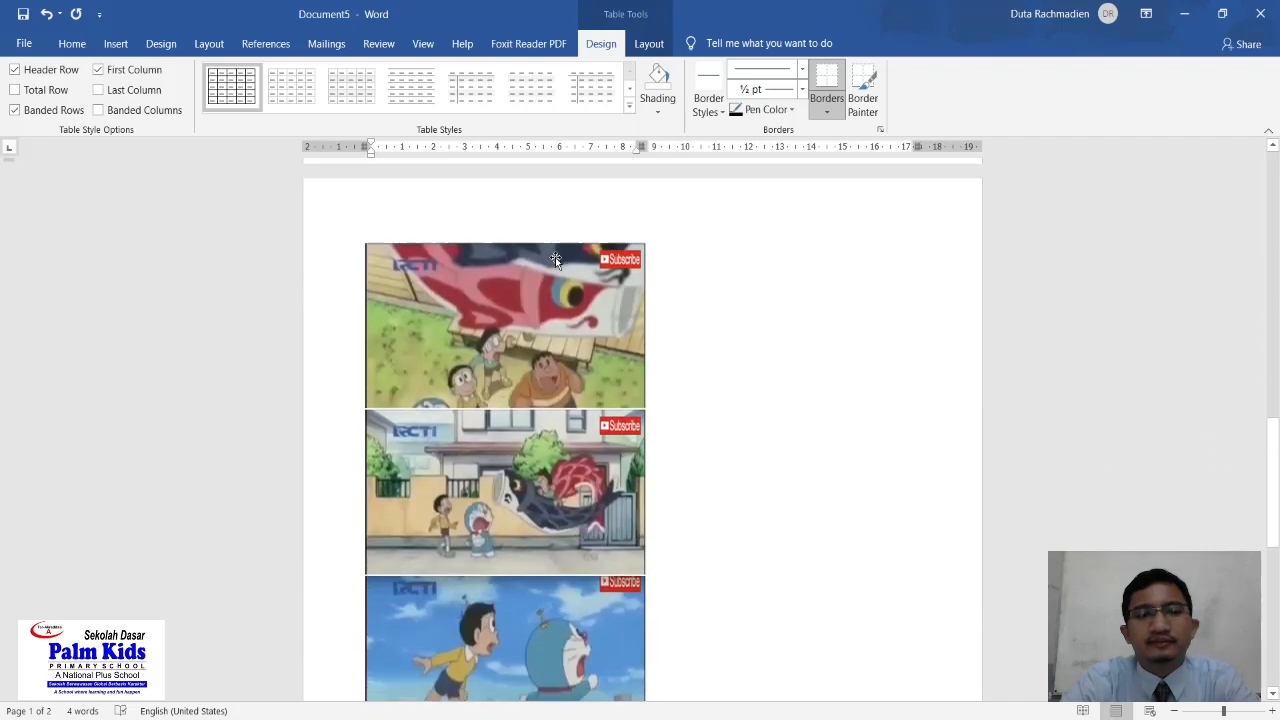
{"action": "scroll", "coordinate": [555, 257], "scroll_direction": "down", "scroll_amount": 3}
{"action": "left_click", "coordinate": [556, 484]}
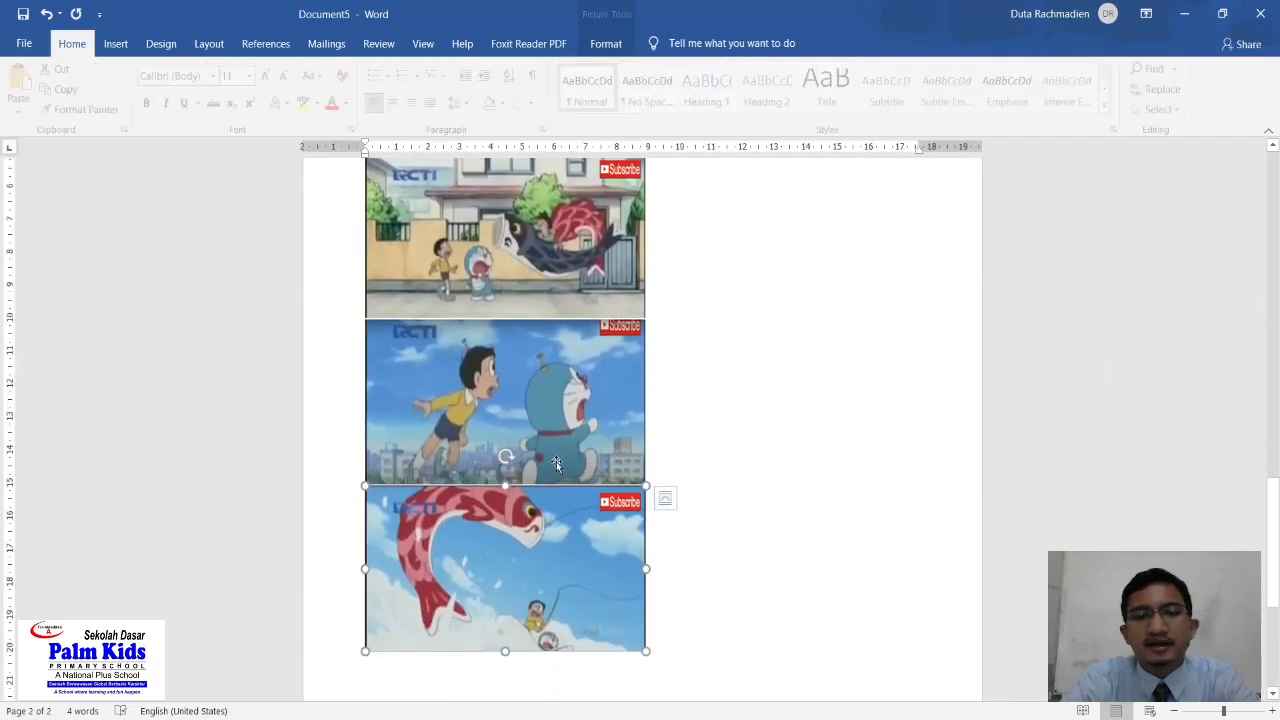
{"action": "left_click", "coordinate": [734, 438]}
{"action": "scroll", "coordinate": [733, 438], "scroll_direction": "up", "scroll_amount": 3}
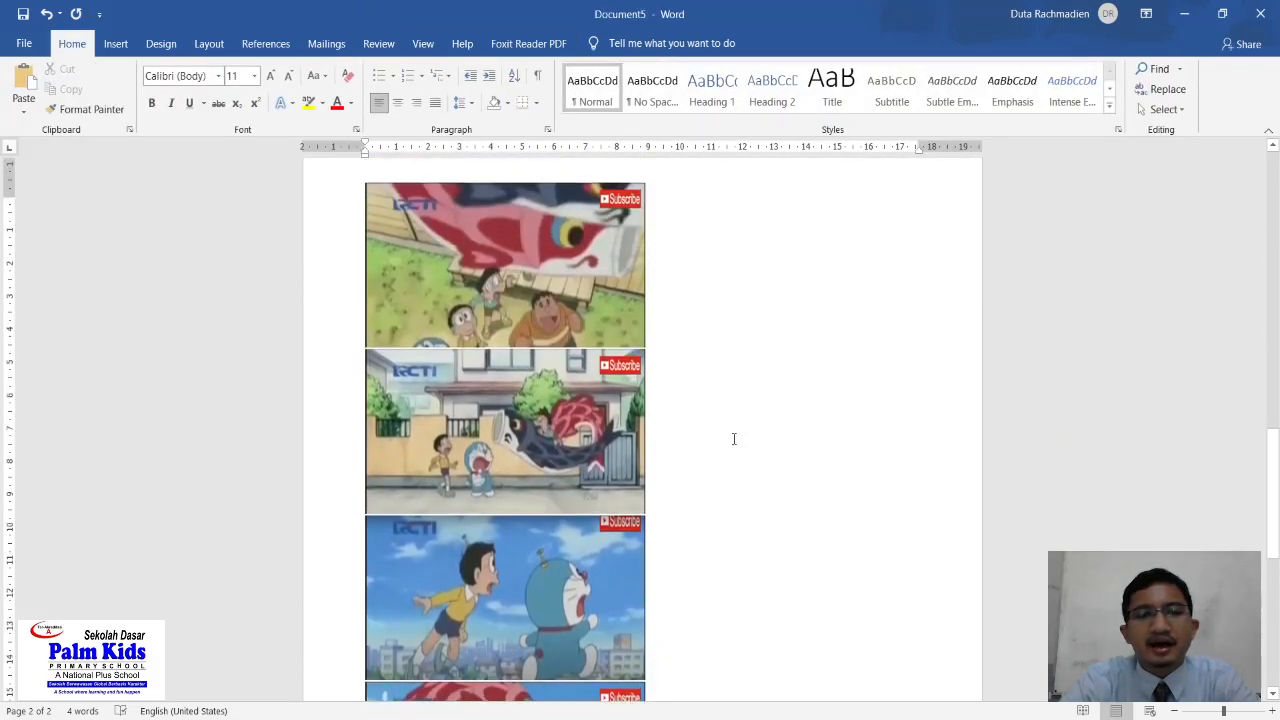
{"action": "left_click", "coordinate": [543, 278]}
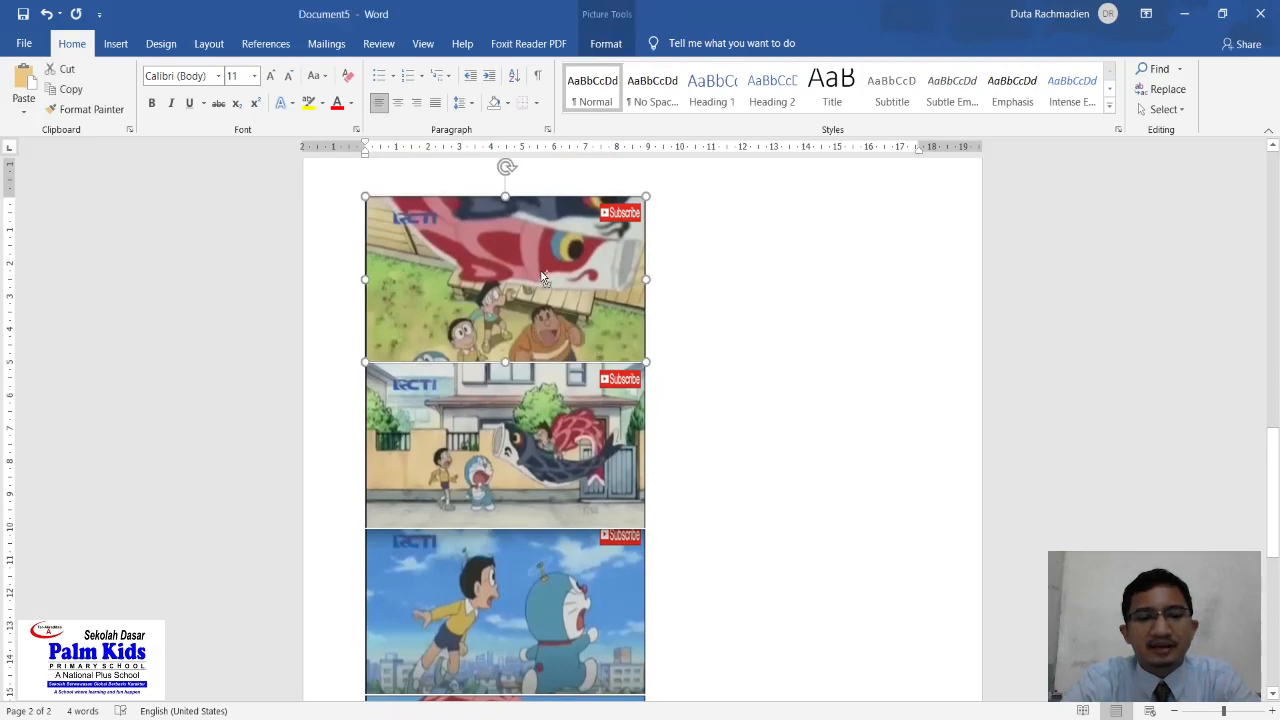
{"action": "scroll", "coordinate": [543, 265], "scroll_direction": "up", "scroll_amount": 12}
{"action": "scroll", "coordinate": [539, 244], "scroll_direction": "down", "scroll_amount": 8}
{"action": "scroll", "coordinate": [539, 244], "scroll_direction": "down", "scroll_amount": 4}
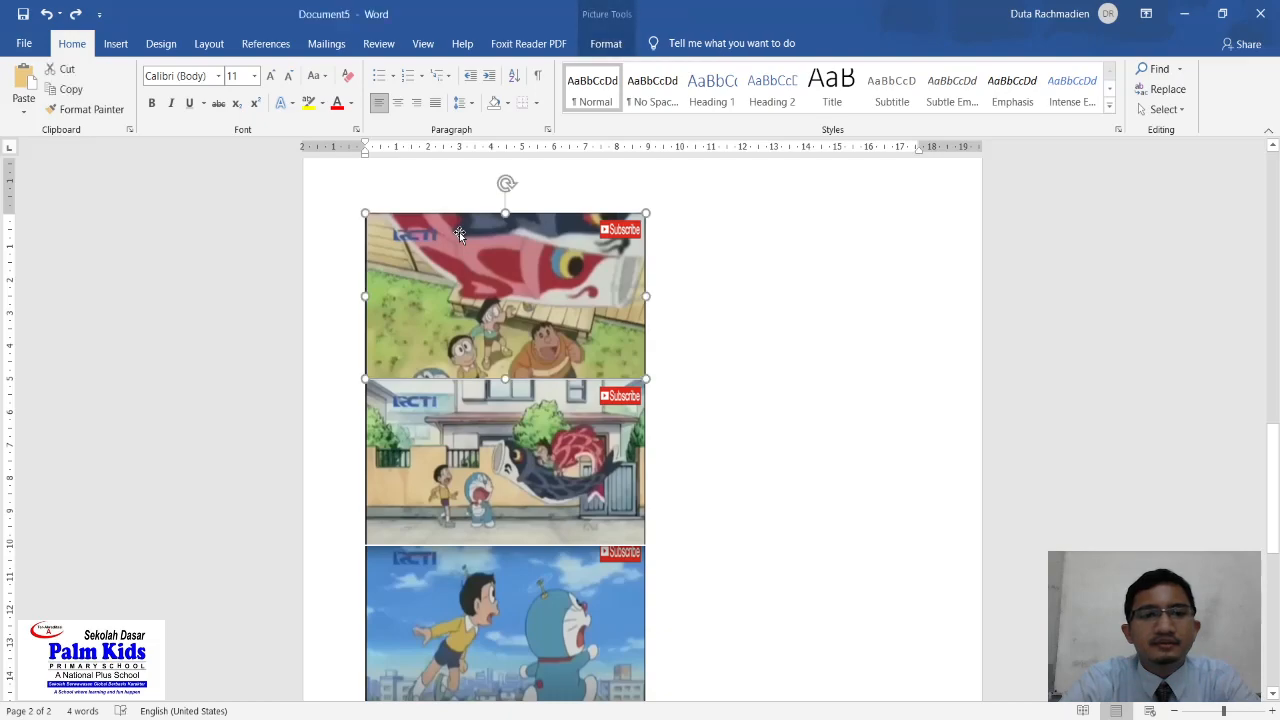
{"action": "left_click", "coordinate": [62, 70]}
- Paste the cut koi picture into the first cell of the table's top row
{"action": "scroll", "coordinate": [491, 203], "scroll_direction": "up", "scroll_amount": 10}
{"action": "scroll", "coordinate": [491, 188], "scroll_direction": "up", "scroll_amount": 2}
{"action": "left_click", "coordinate": [472, 326]}
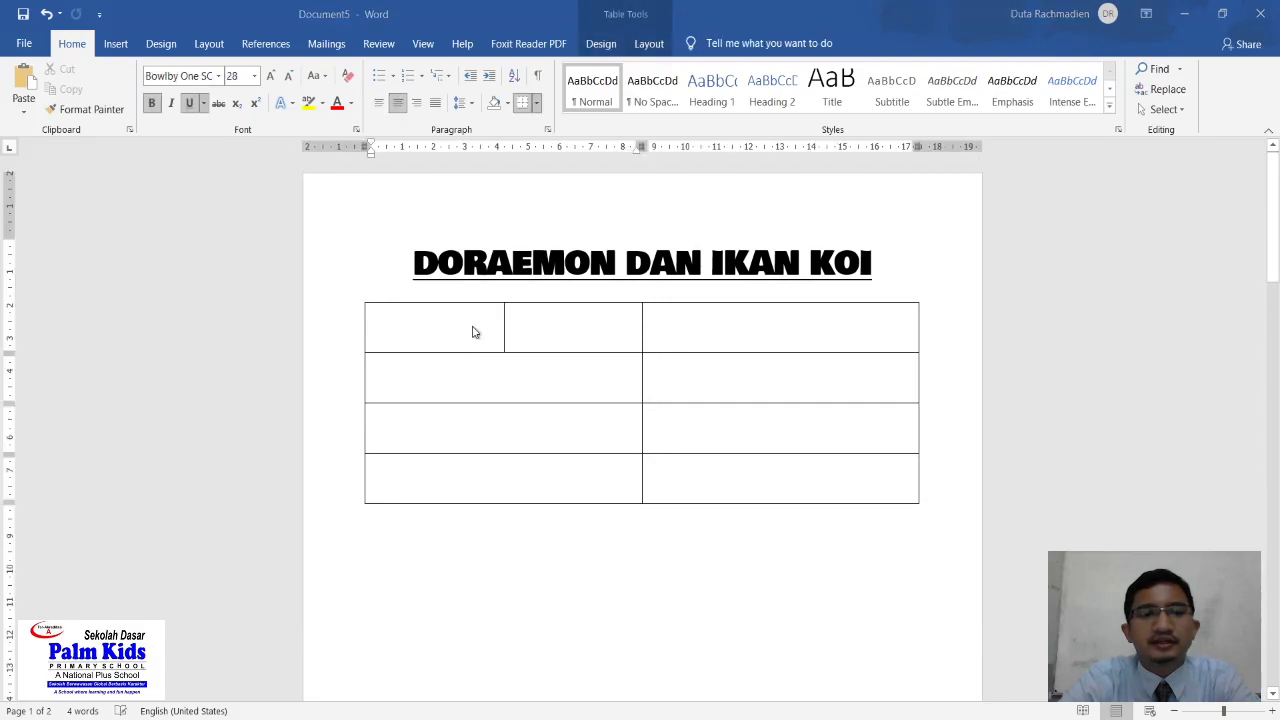
{"action": "double_click", "coordinate": [528, 323]}
{"action": "left_click", "coordinate": [529, 324]}
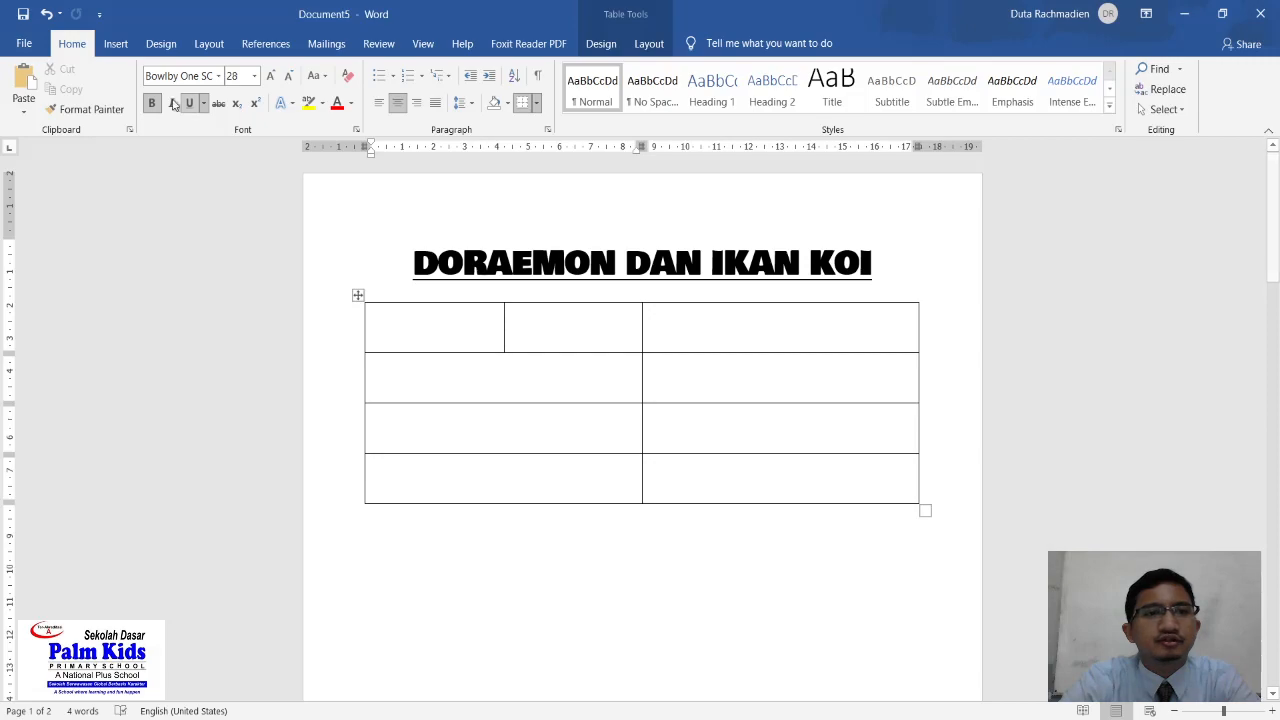
{"action": "left_click", "coordinate": [23, 82]}
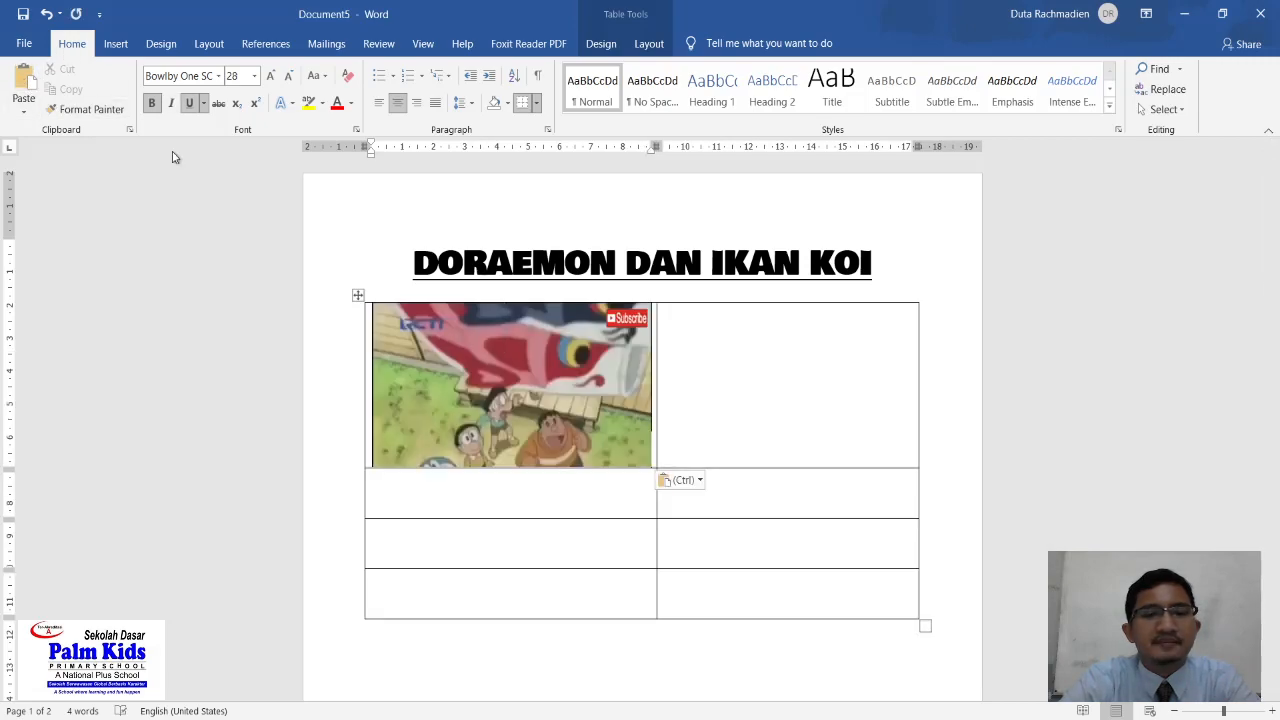
- Move the street scene picture from page 2 into the first cell of the table's second row
{"action": "scroll", "coordinate": [706, 293], "scroll_direction": "down", "scroll_amount": 10}
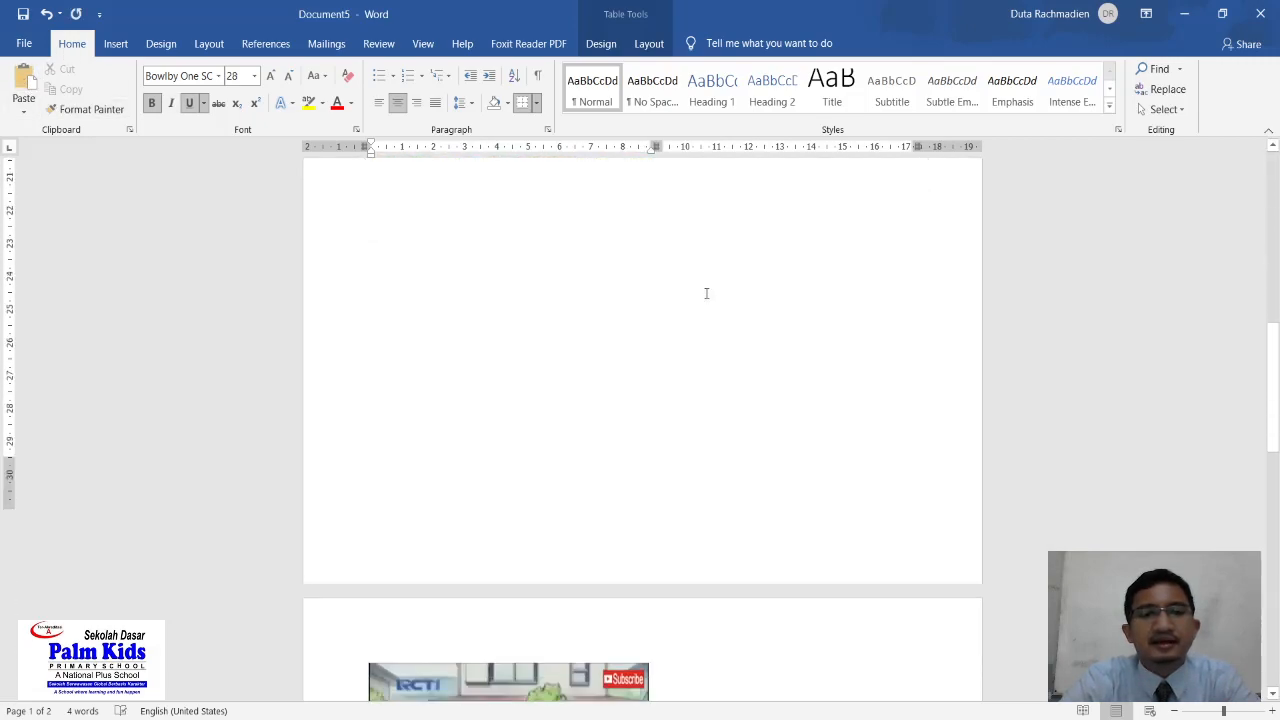
{"action": "scroll", "coordinate": [706, 293], "scroll_direction": "down", "scroll_amount": 3}
{"action": "left_click", "coordinate": [504, 380]}
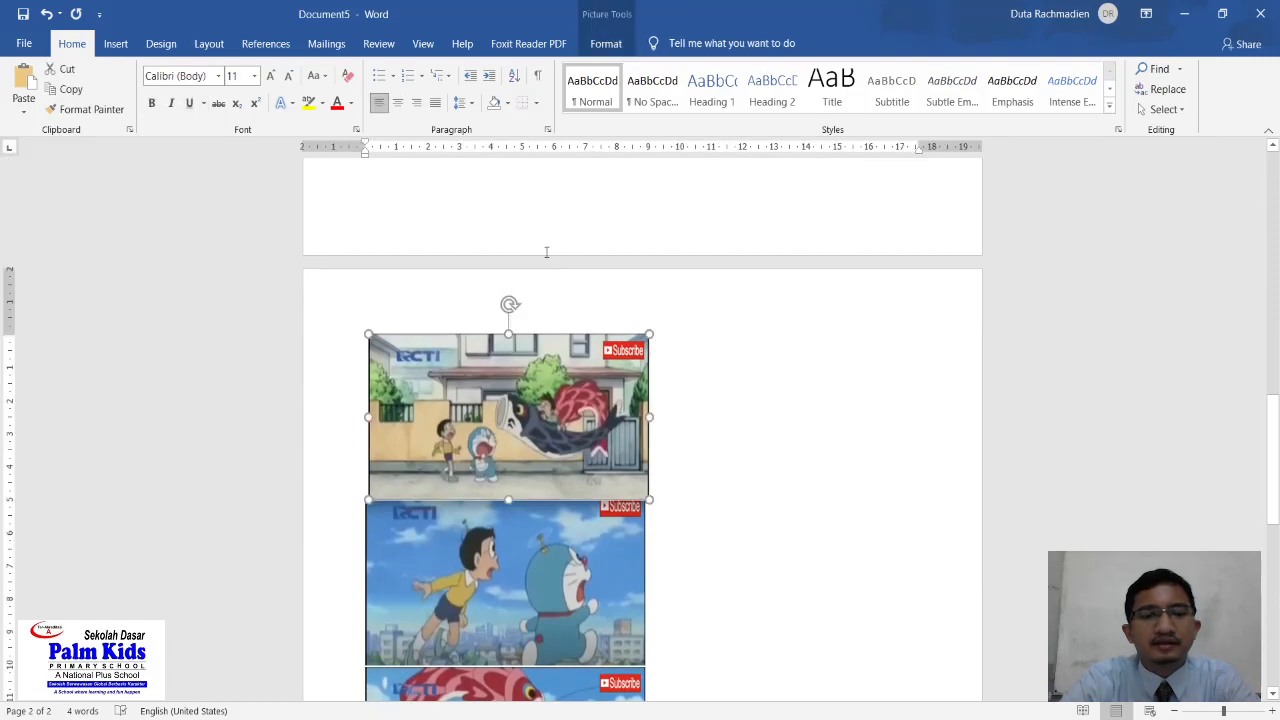
{"action": "left_click", "coordinate": [66, 69]}
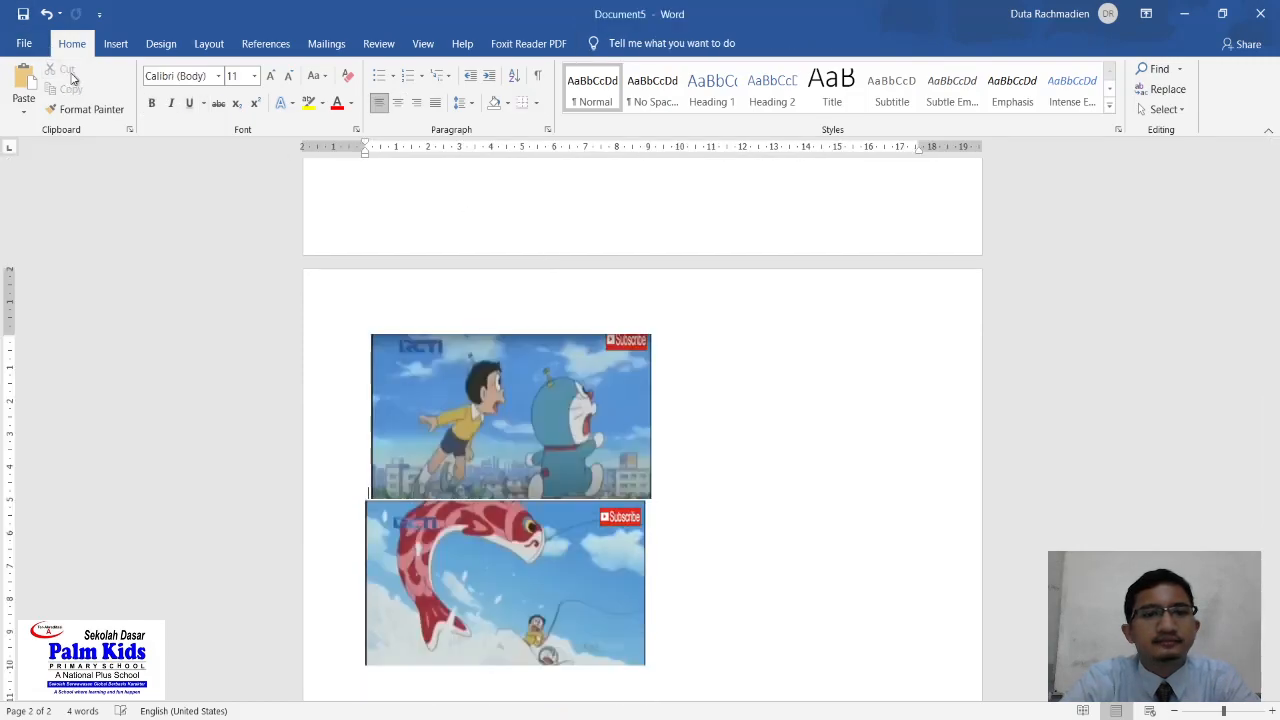
{"action": "scroll", "coordinate": [517, 284], "scroll_direction": "up", "scroll_amount": 10}
{"action": "scroll", "coordinate": [488, 505], "scroll_direction": "up", "scroll_amount": 1}
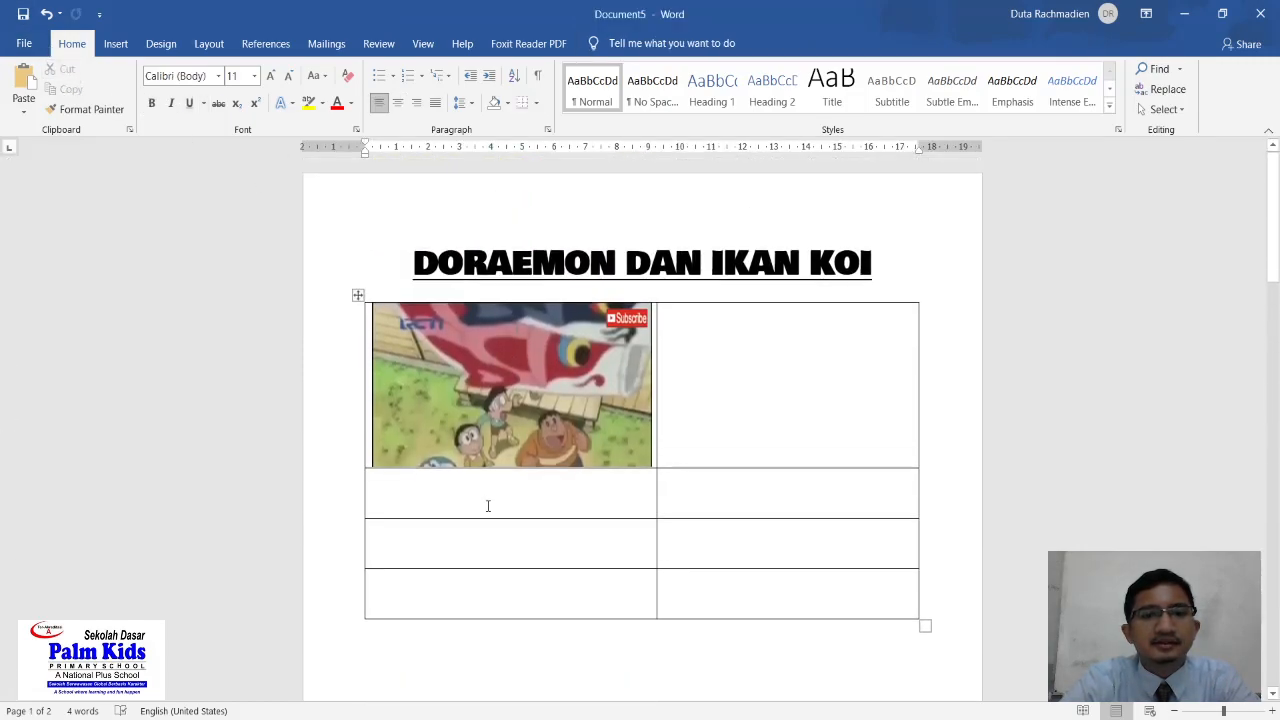
{"action": "left_click", "coordinate": [503, 500]}
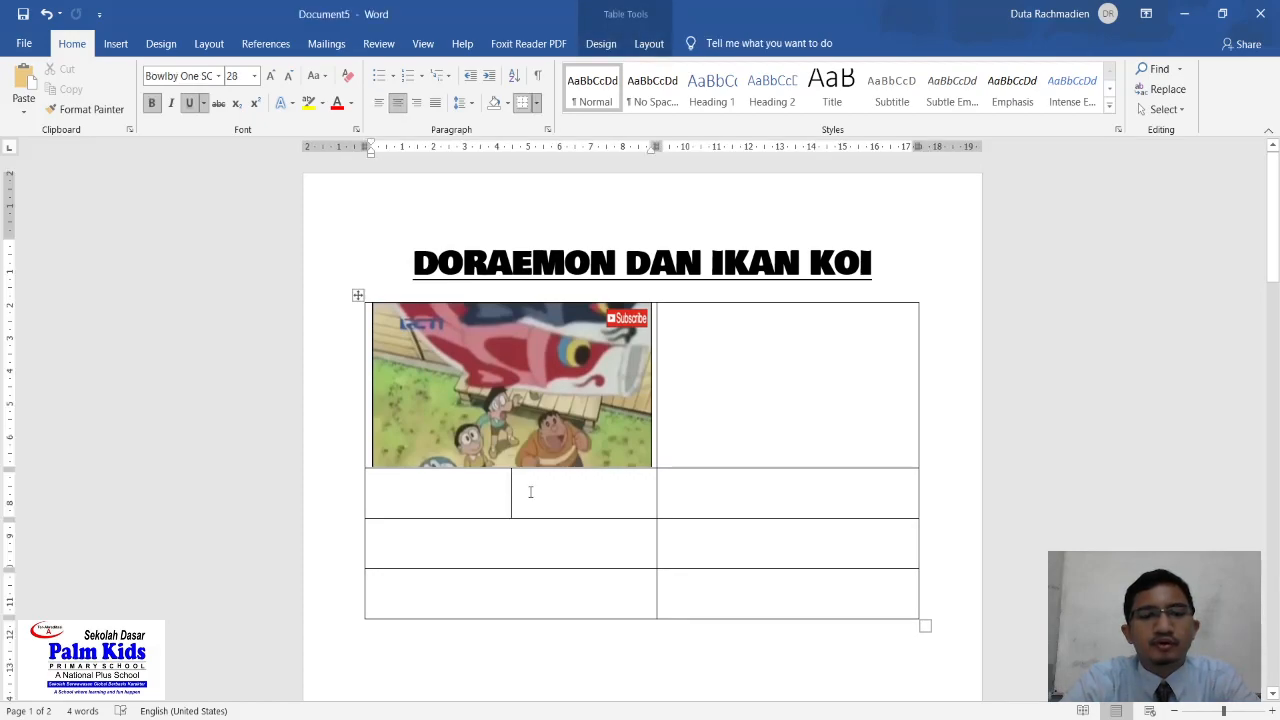
{"action": "left_click", "coordinate": [367, 487]}
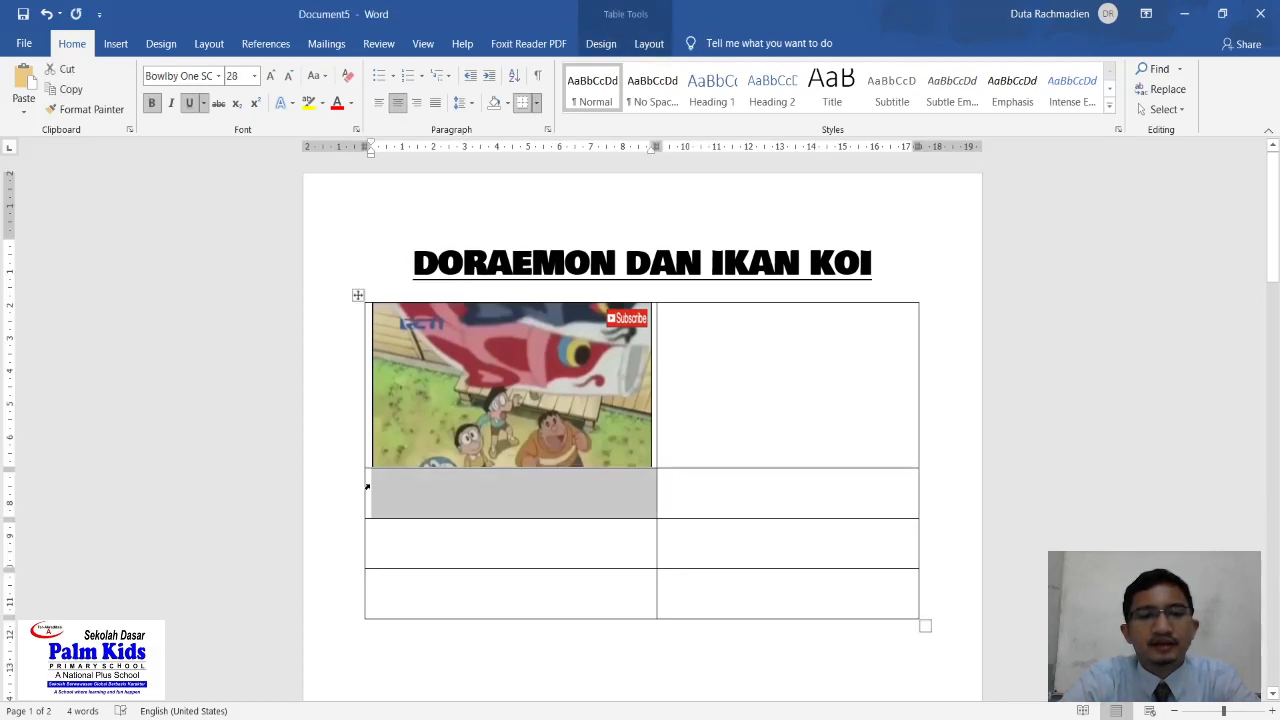
{"action": "left_click", "coordinate": [16, 88]}
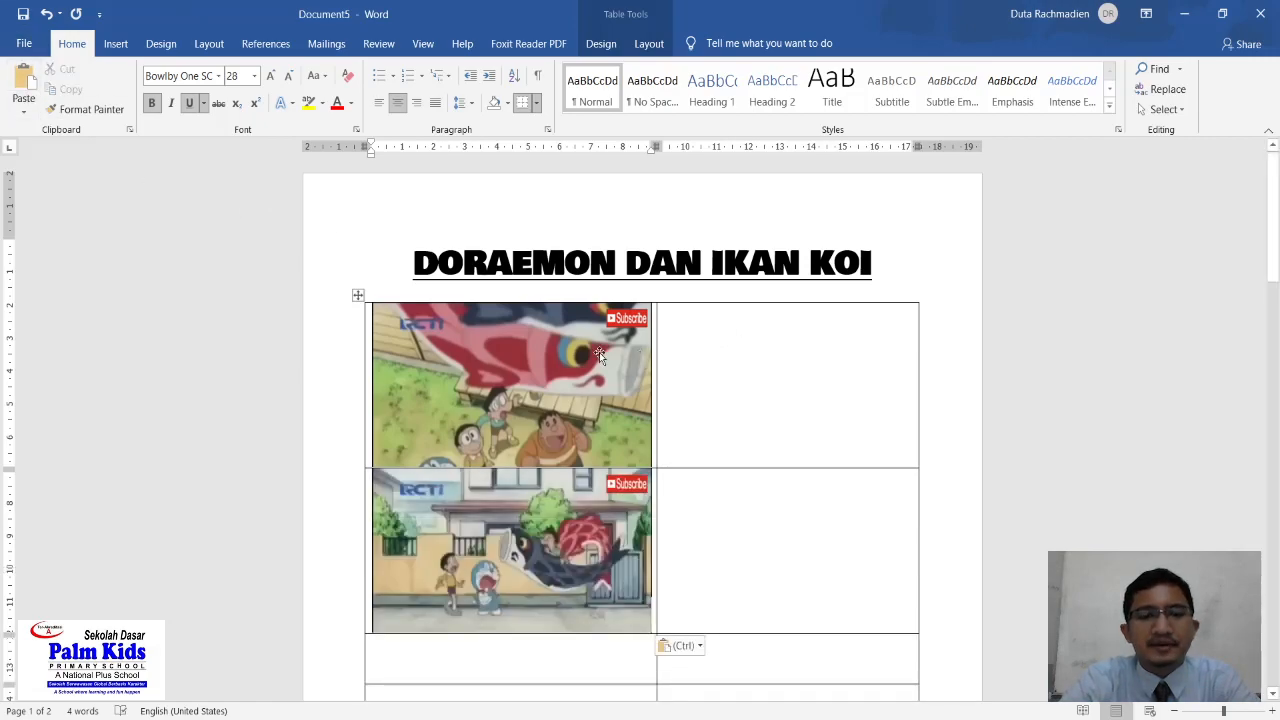
- Move the picture of Doraemon flying over the city from page 2 into the first cell of the table's third row
{"action": "scroll", "coordinate": [599, 352], "scroll_direction": "down", "scroll_amount": 10}
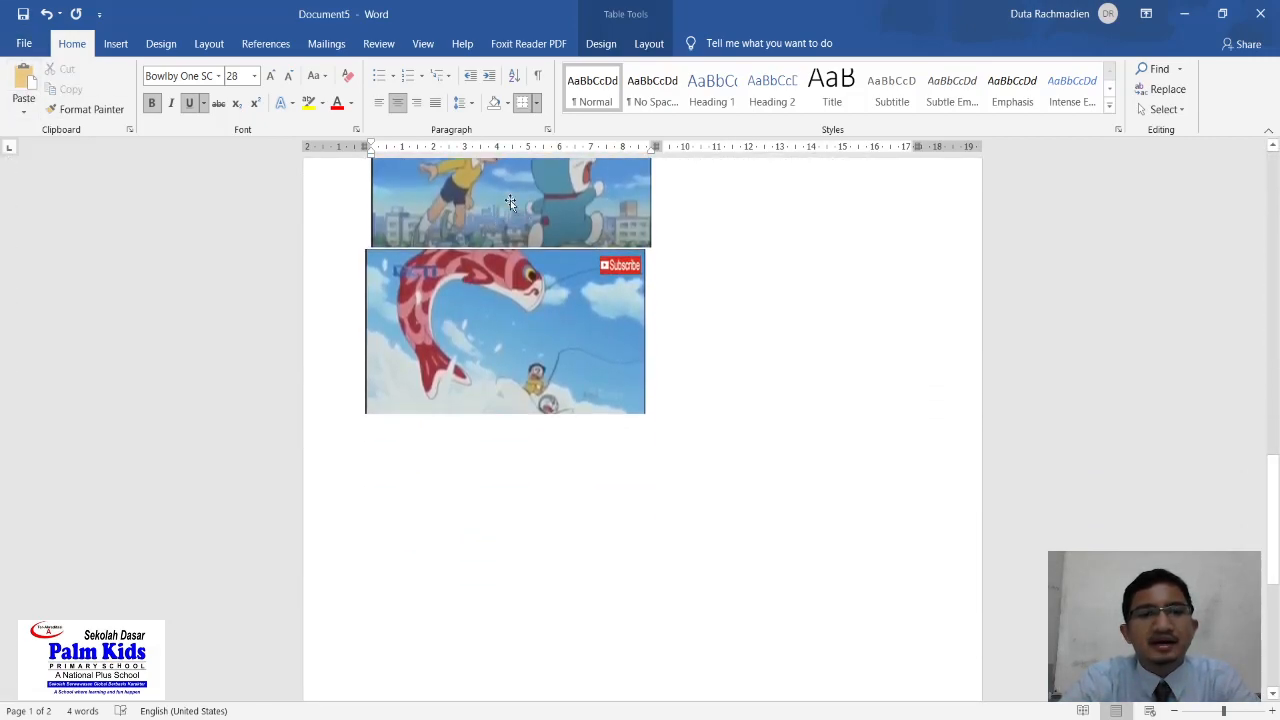
{"action": "left_click", "coordinate": [510, 200]}
{"action": "scroll", "coordinate": [510, 200], "scroll_direction": "up", "scroll_amount": 5}
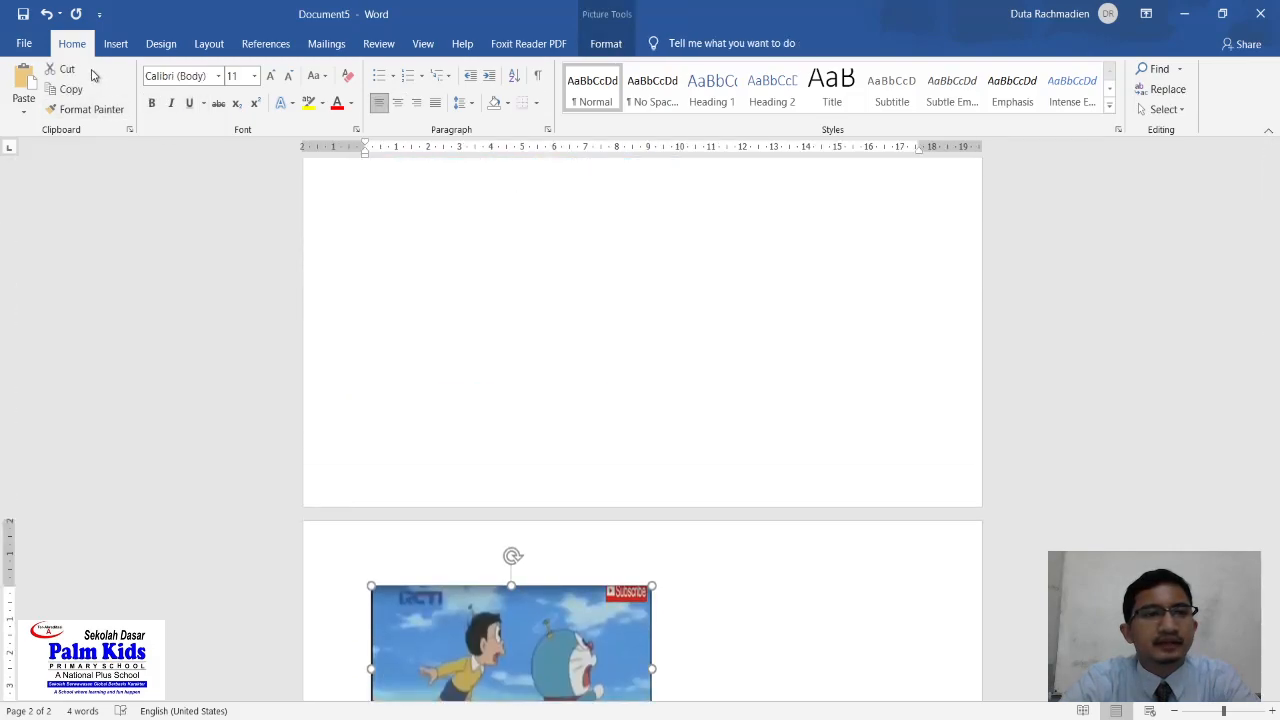
{"action": "left_click", "coordinate": [64, 69]}
{"action": "scroll", "coordinate": [485, 357], "scroll_direction": "up", "scroll_amount": 6}
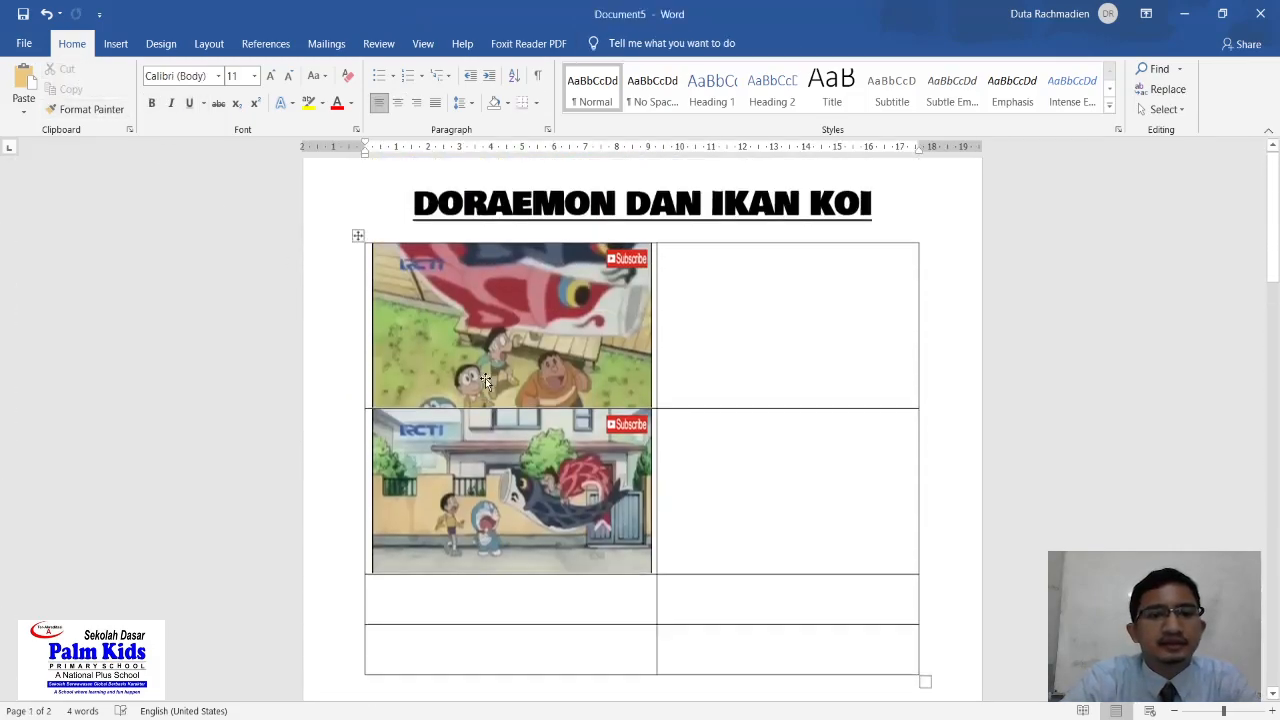
{"action": "scroll", "coordinate": [474, 637], "scroll_direction": "down", "scroll_amount": 2}
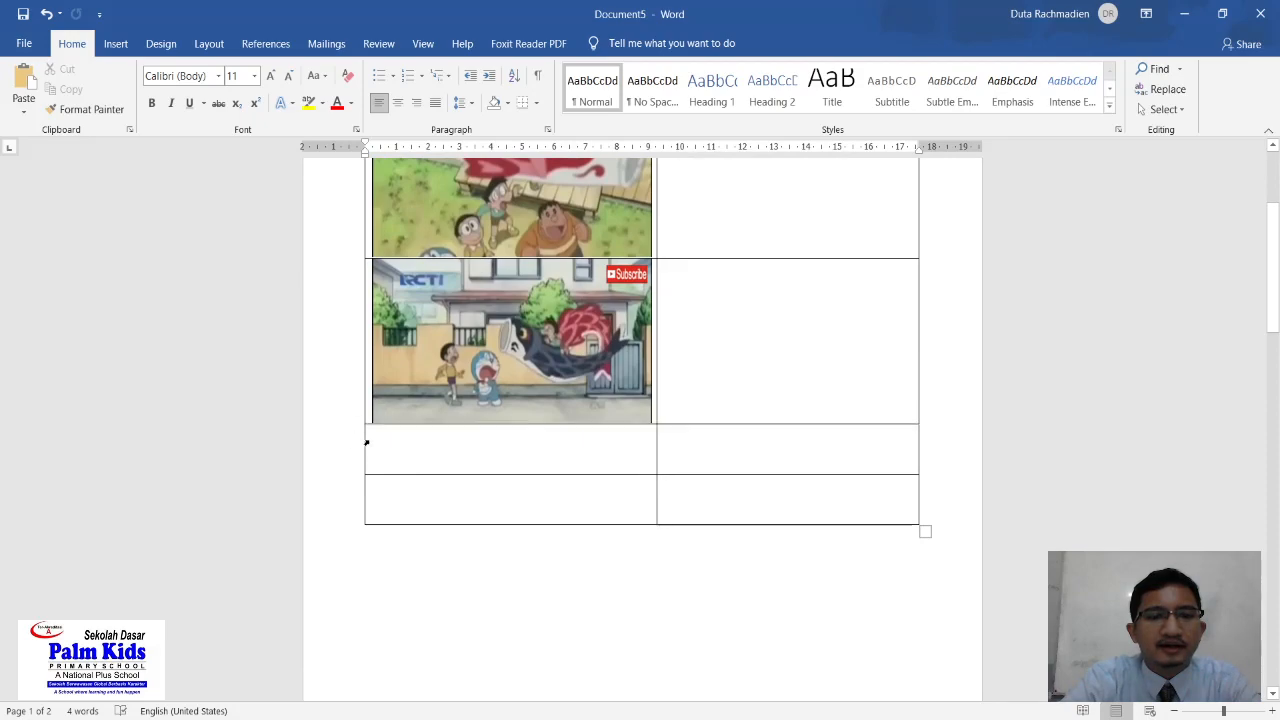
{"action": "left_click", "coordinate": [366, 443]}
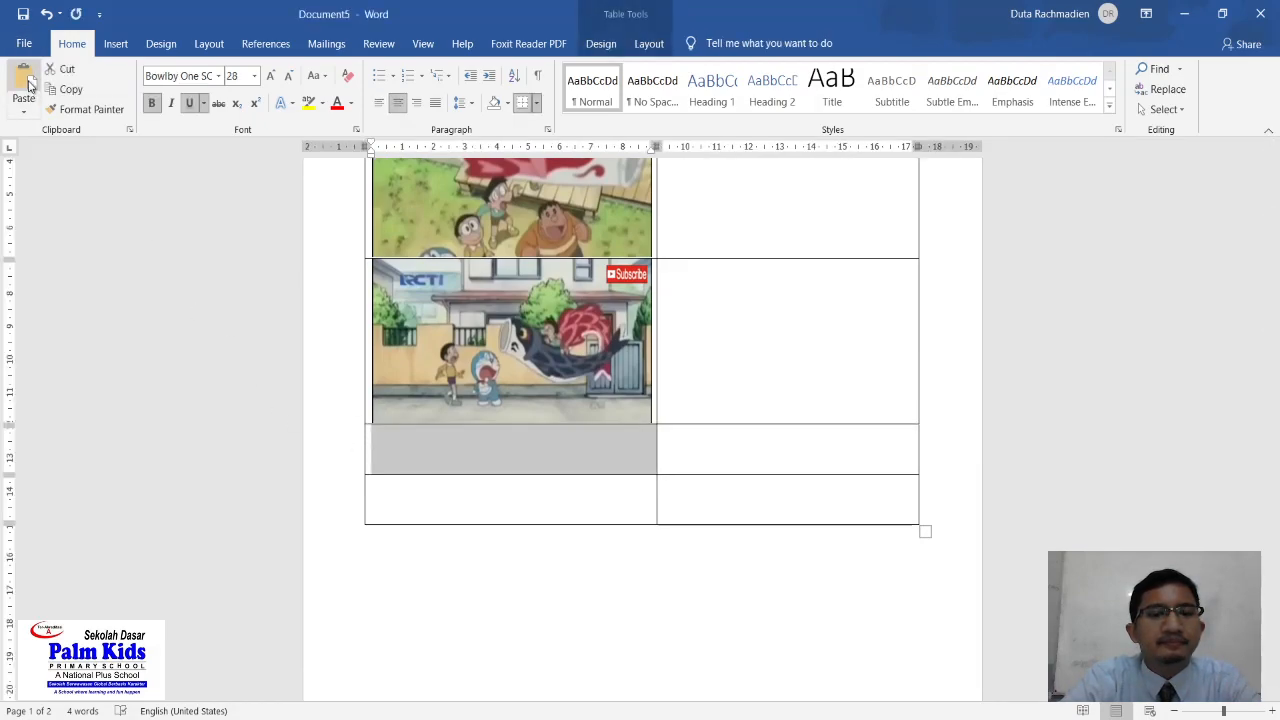